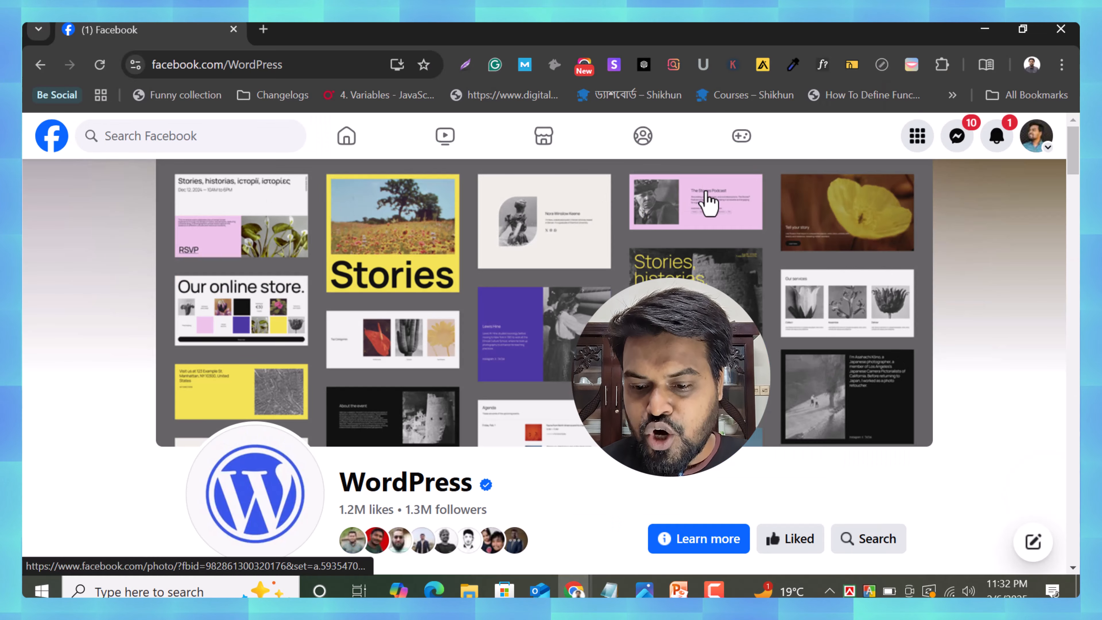
Start a new Facebook Page from Menu > Create > Page and name it 'Rakib & Co'.
click(919, 138)
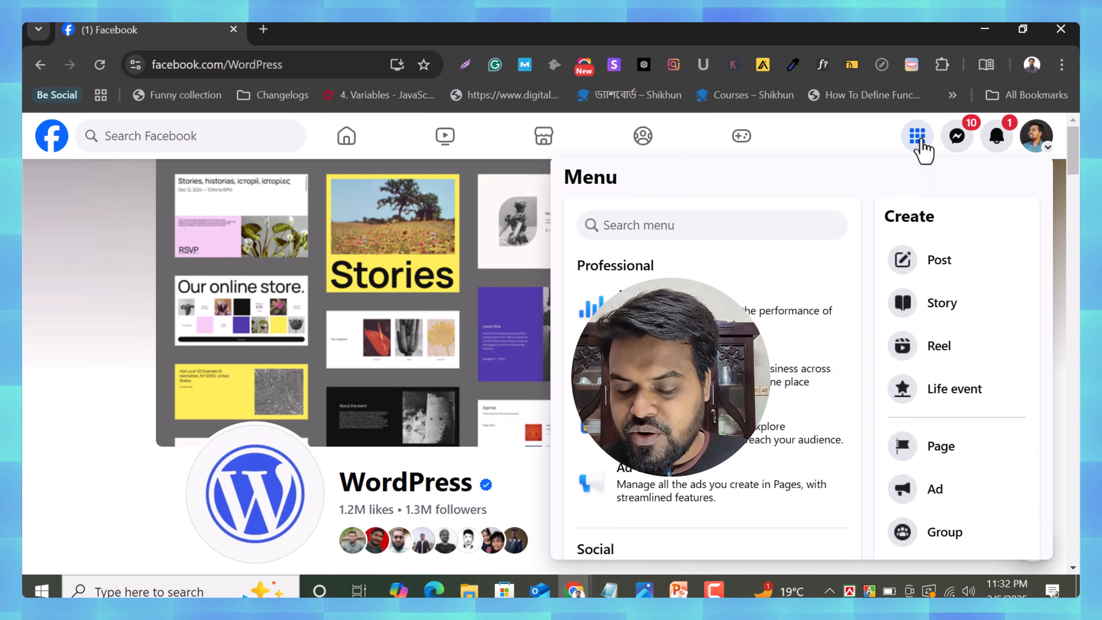
click(939, 454)
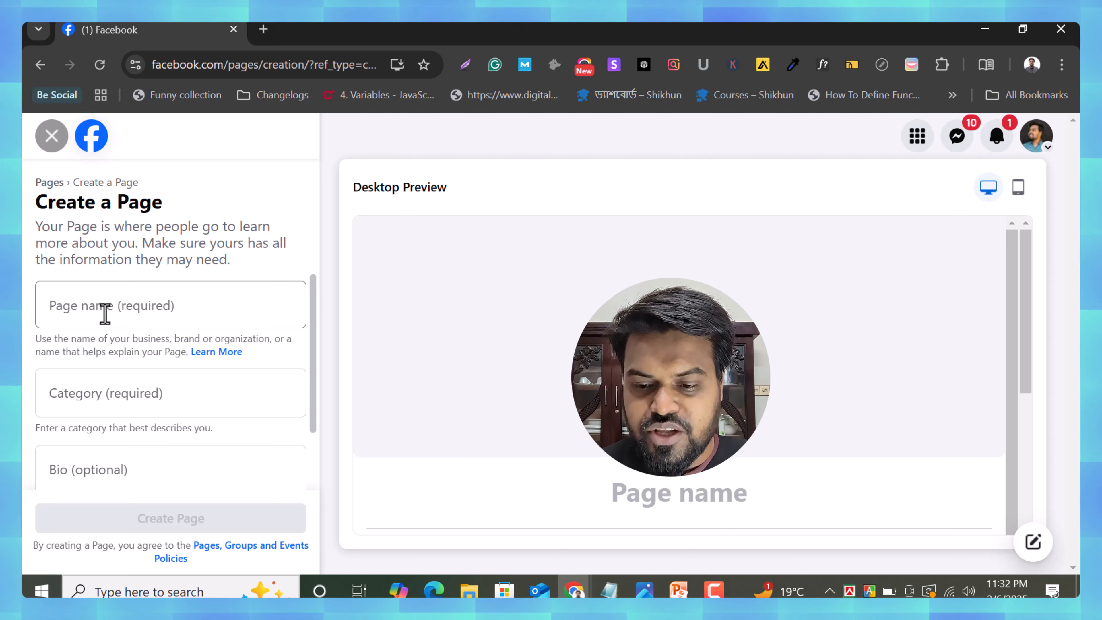
click(105, 310)
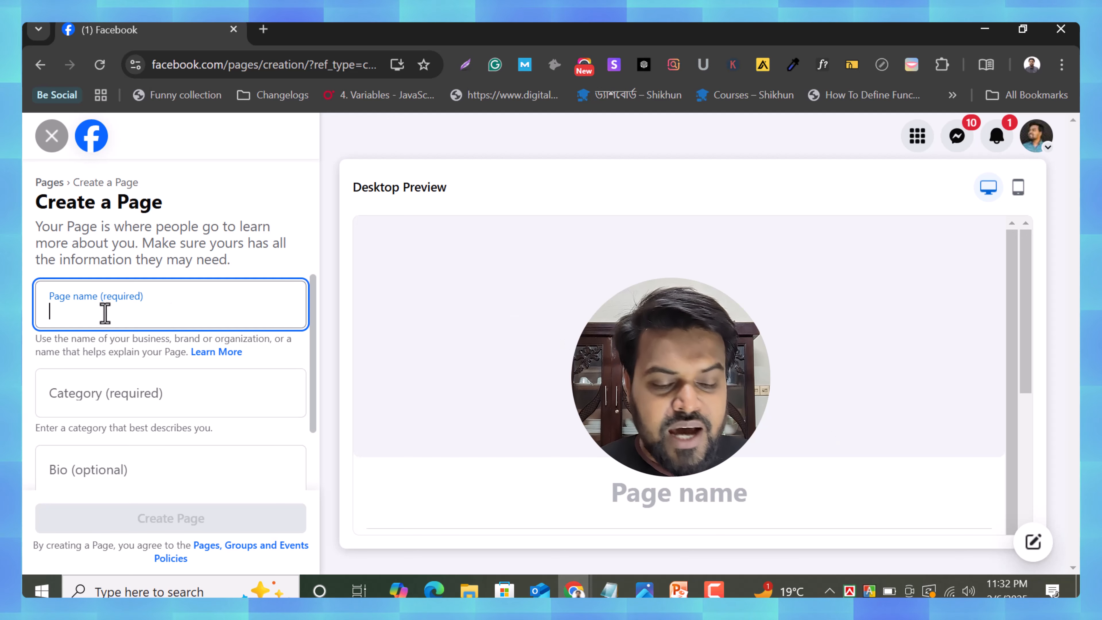
text(Rakib)
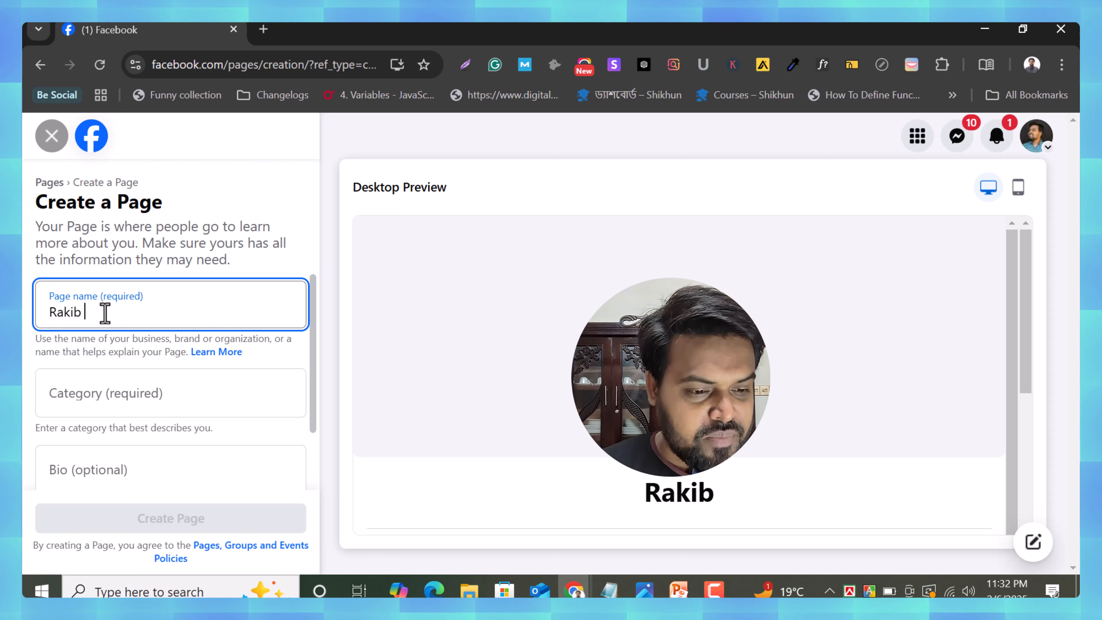
text( & Co)
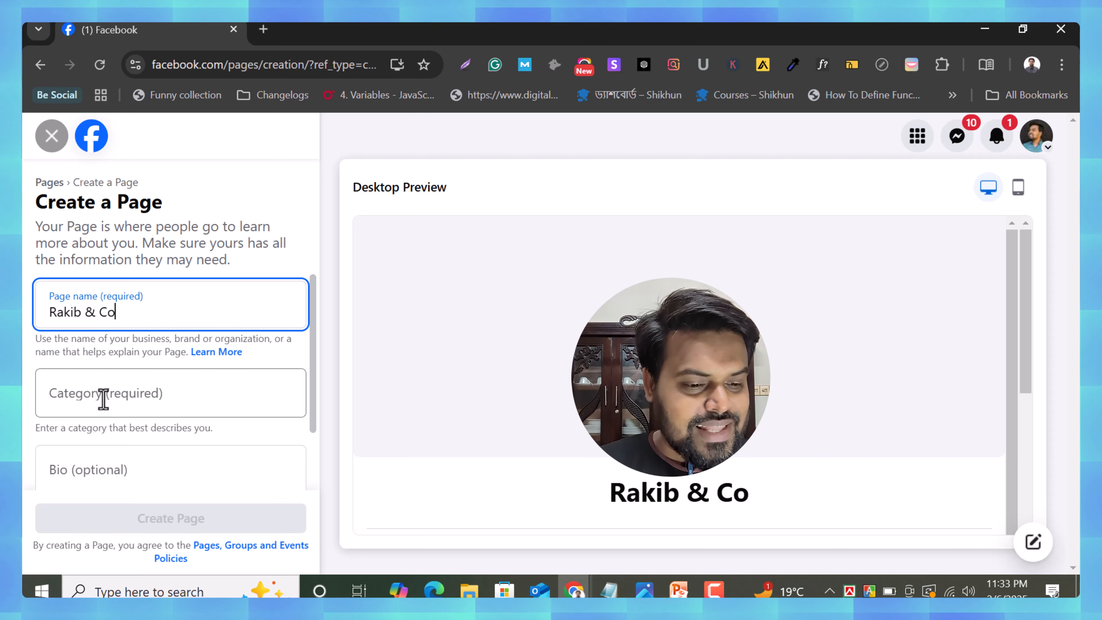
Search 'marketing' and pick Advertising/Marketing as the category, then clear and reselect it.
click(102, 393)
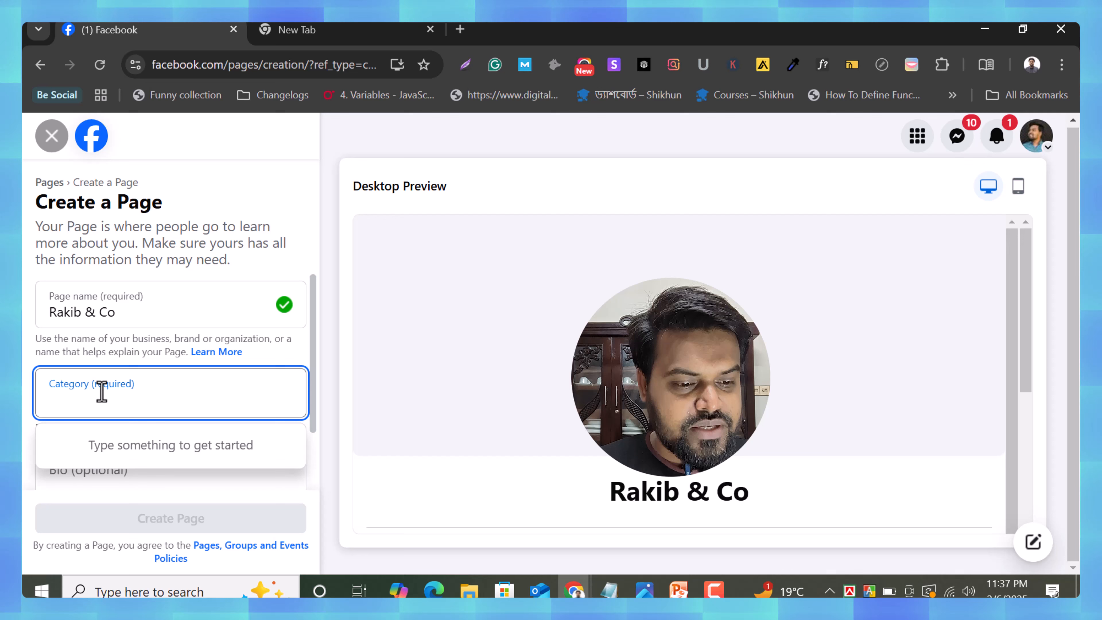
text(marketing)
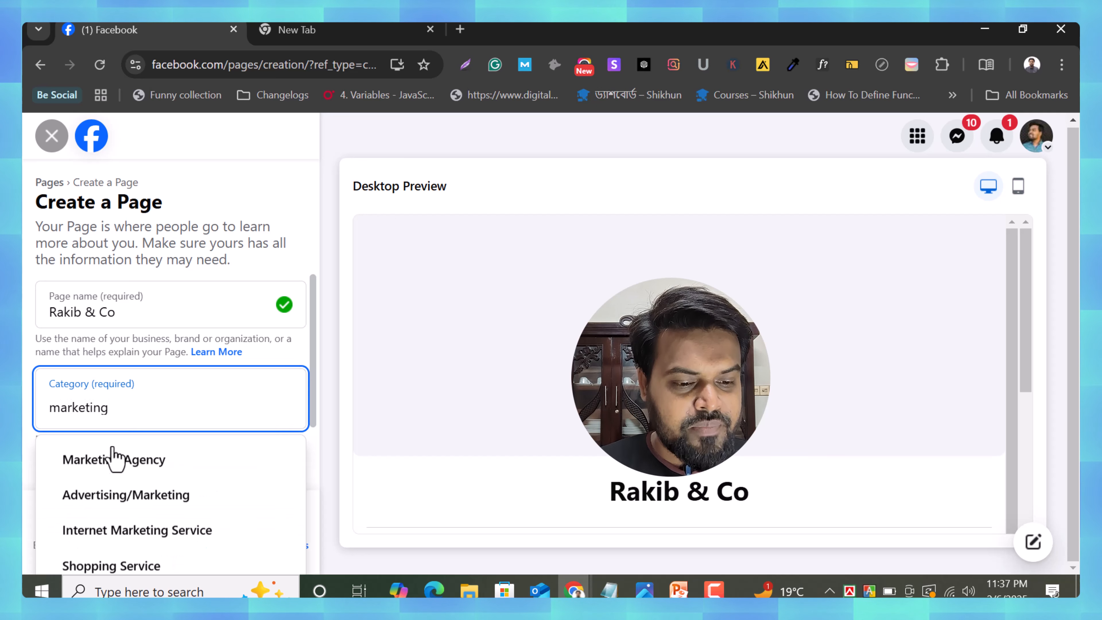
click(126, 495)
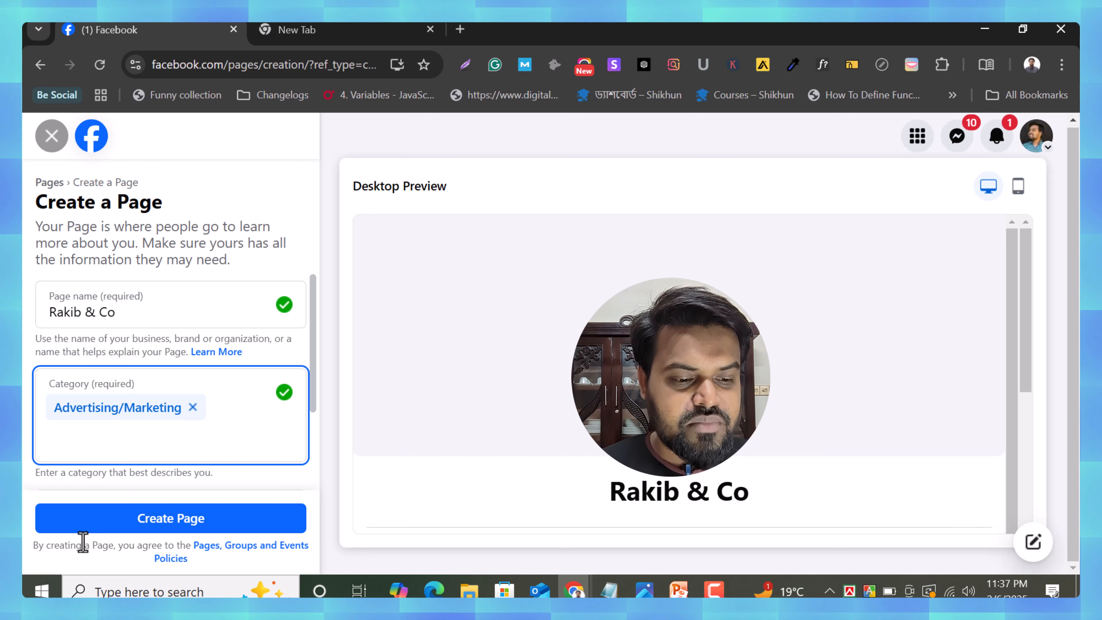
click(101, 389)
key(BackSpace)
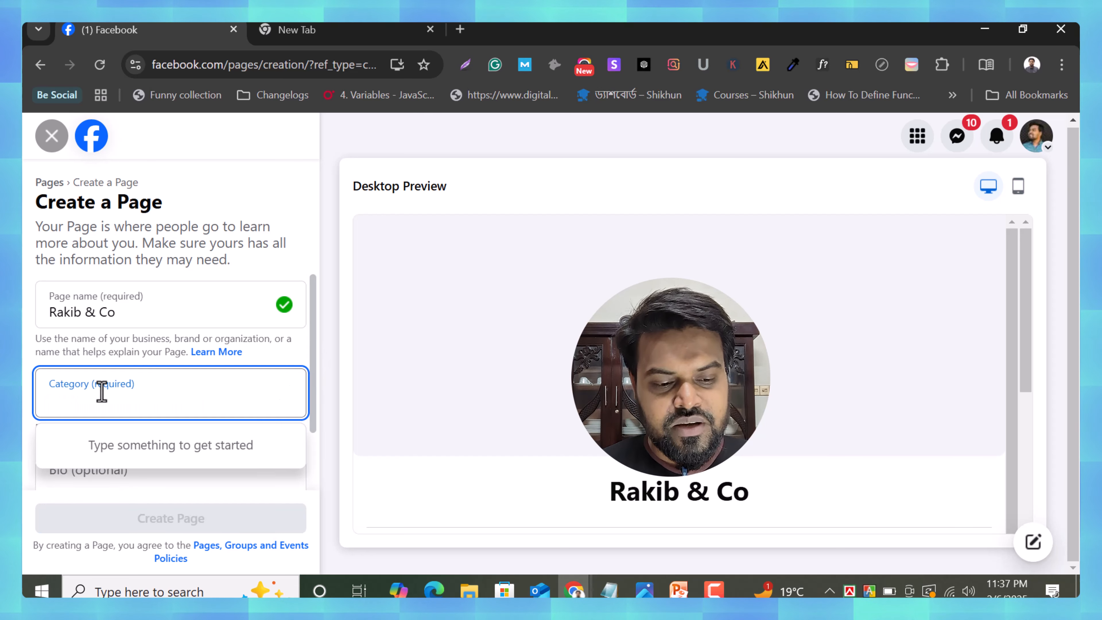
text(marketing)
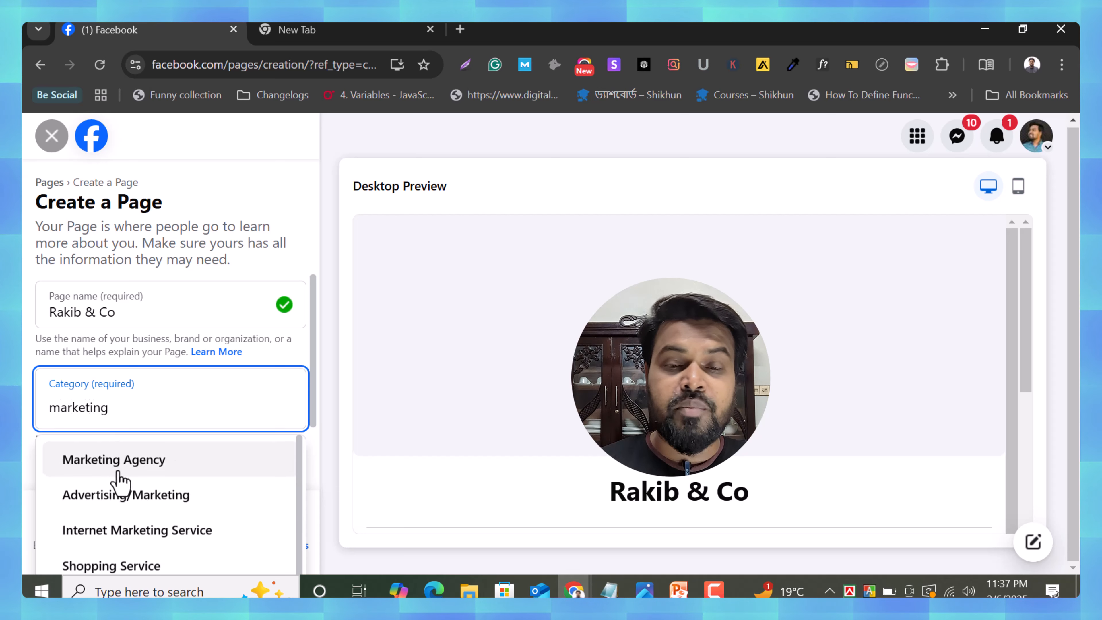
click(128, 499)
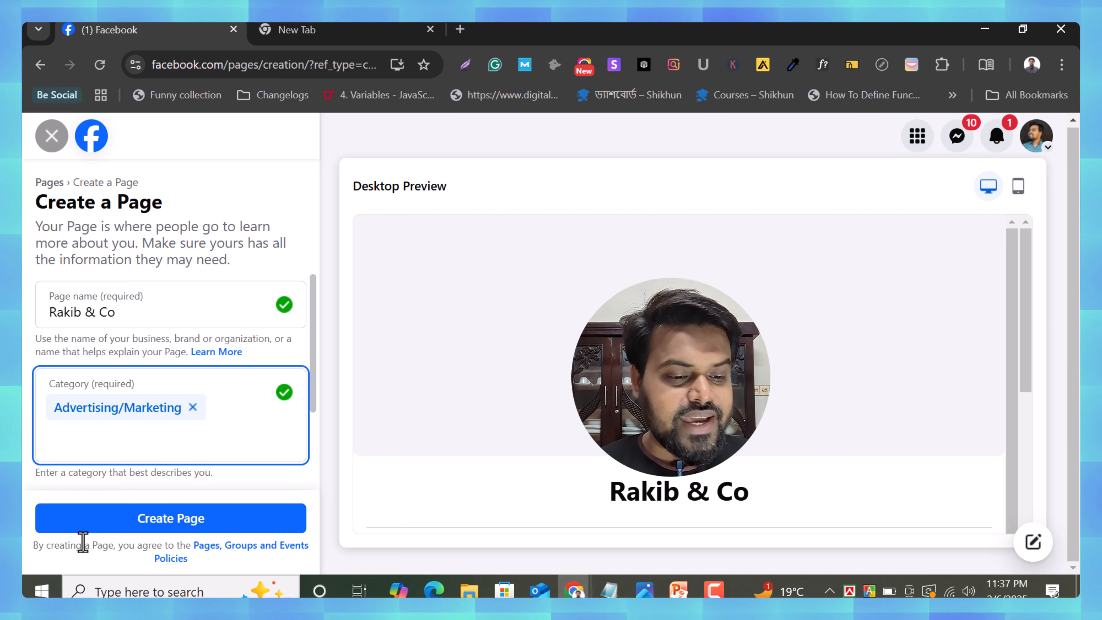
Reselect Advertising/Marketing as the category and scroll down to the Create Page button.
key(BackSpace)
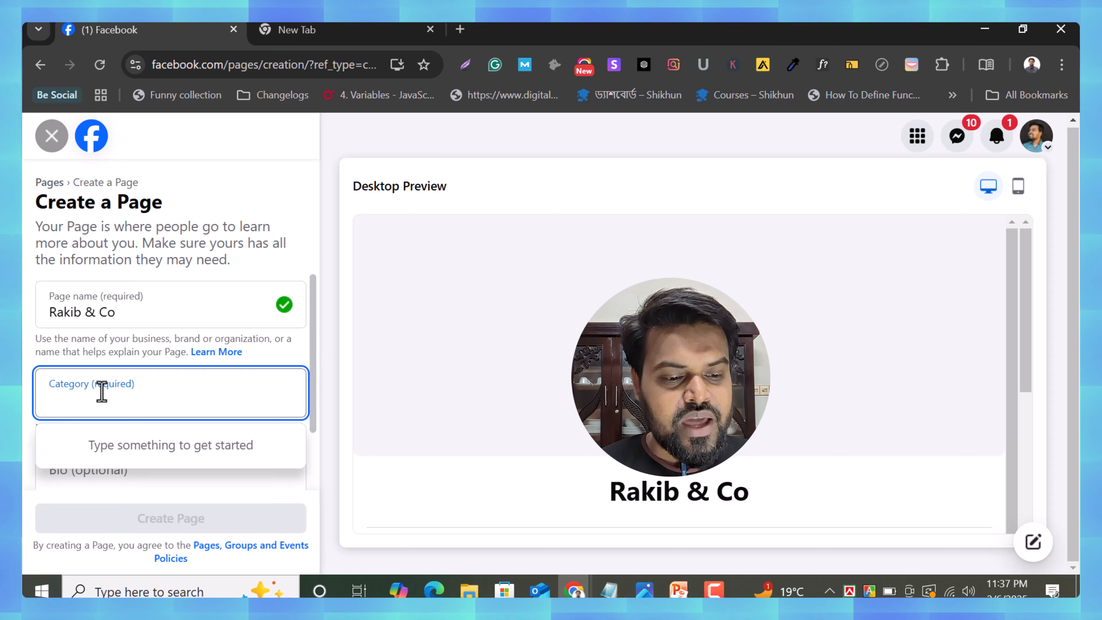
text(marketing)
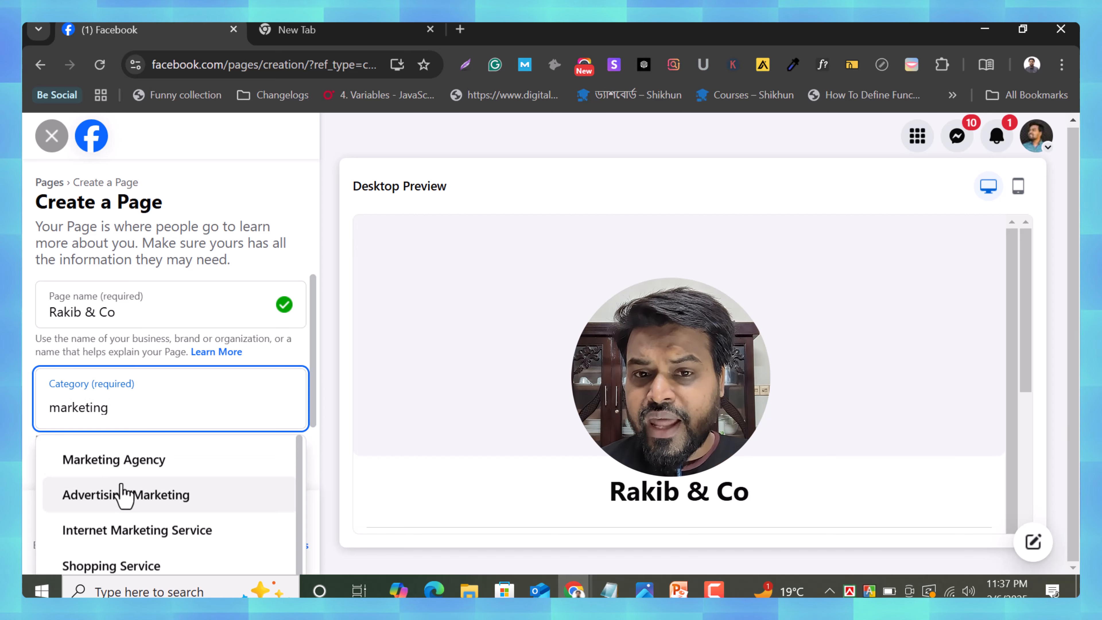
click(125, 495)
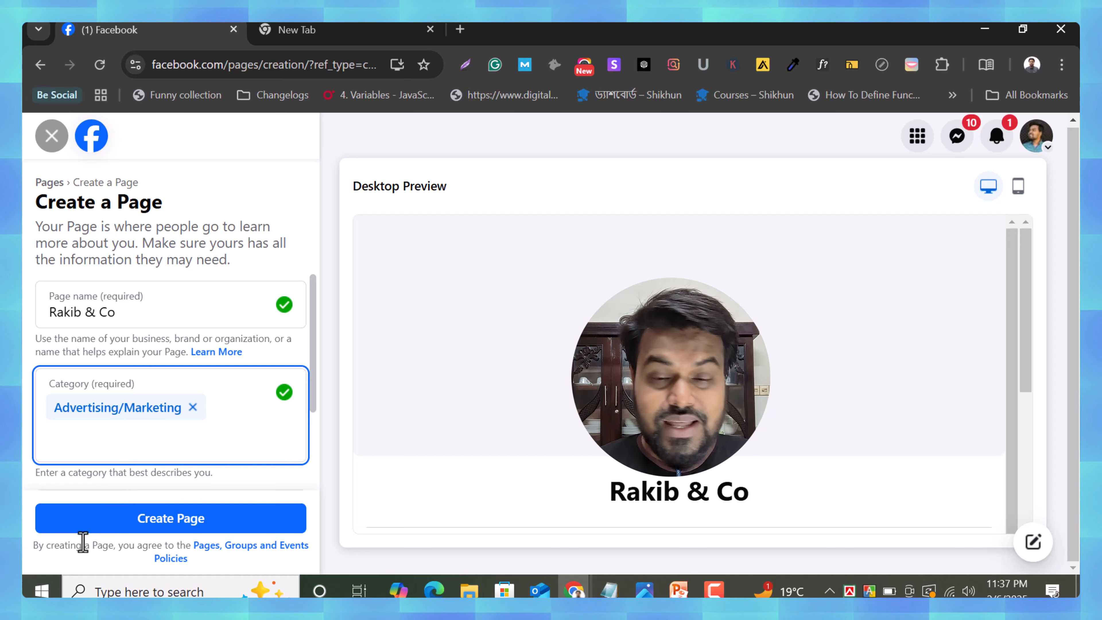
scroll(314, 386, down, 3)
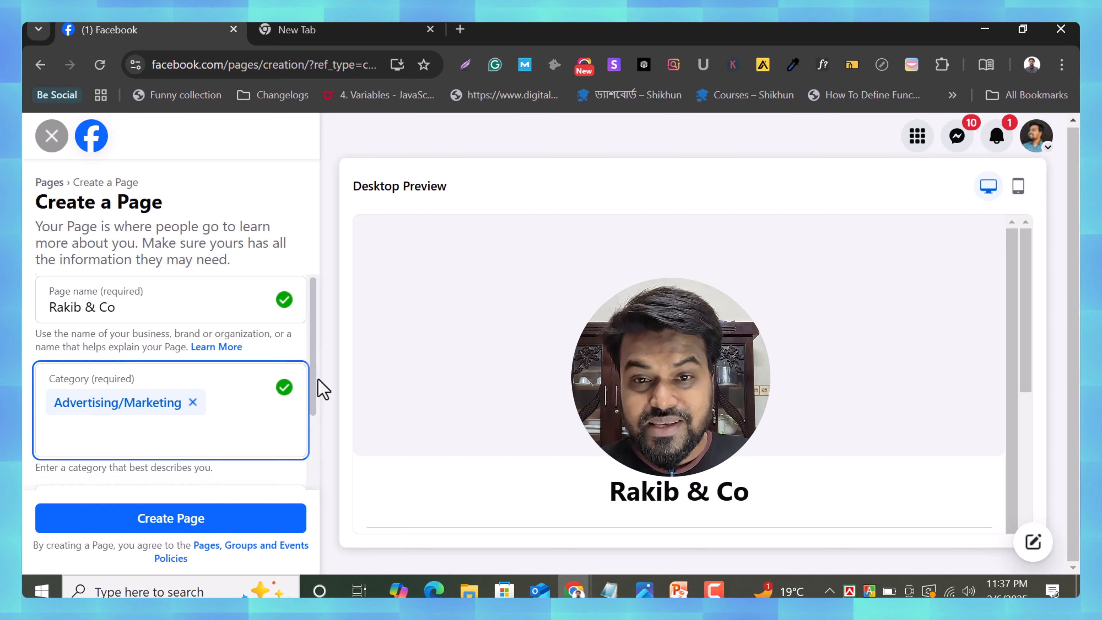
key(BackSpace)
text(mar)
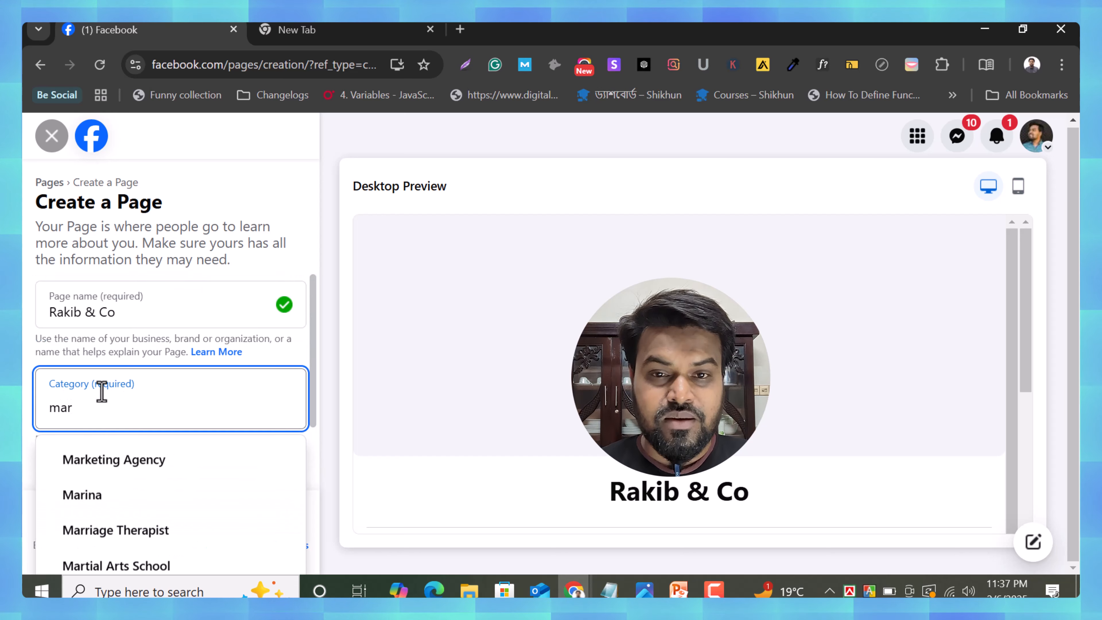
text(keting)
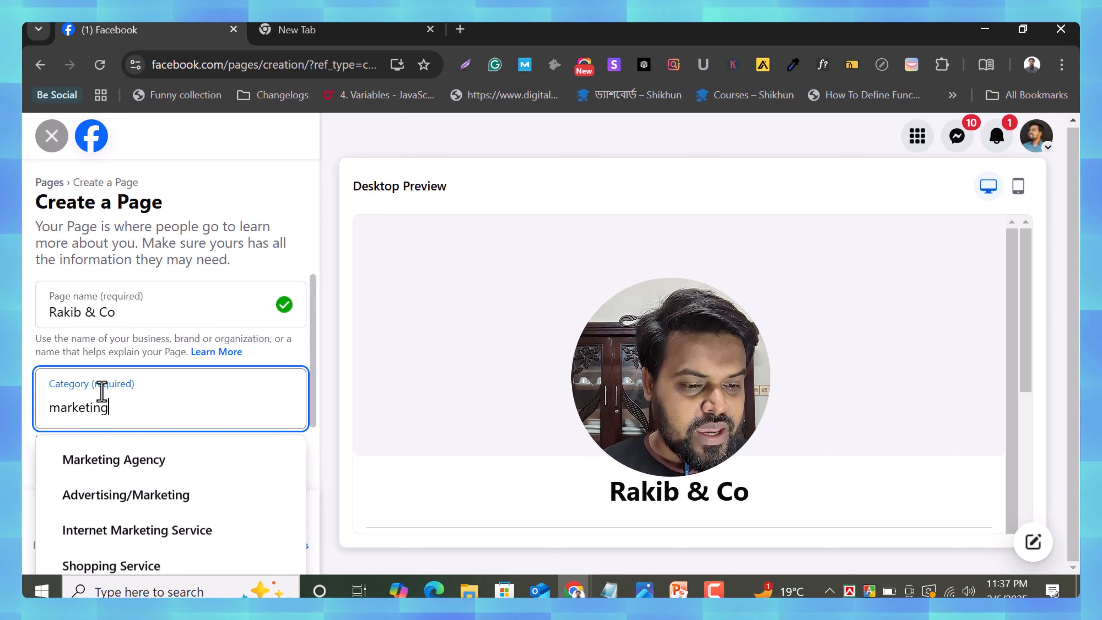
click(126, 497)
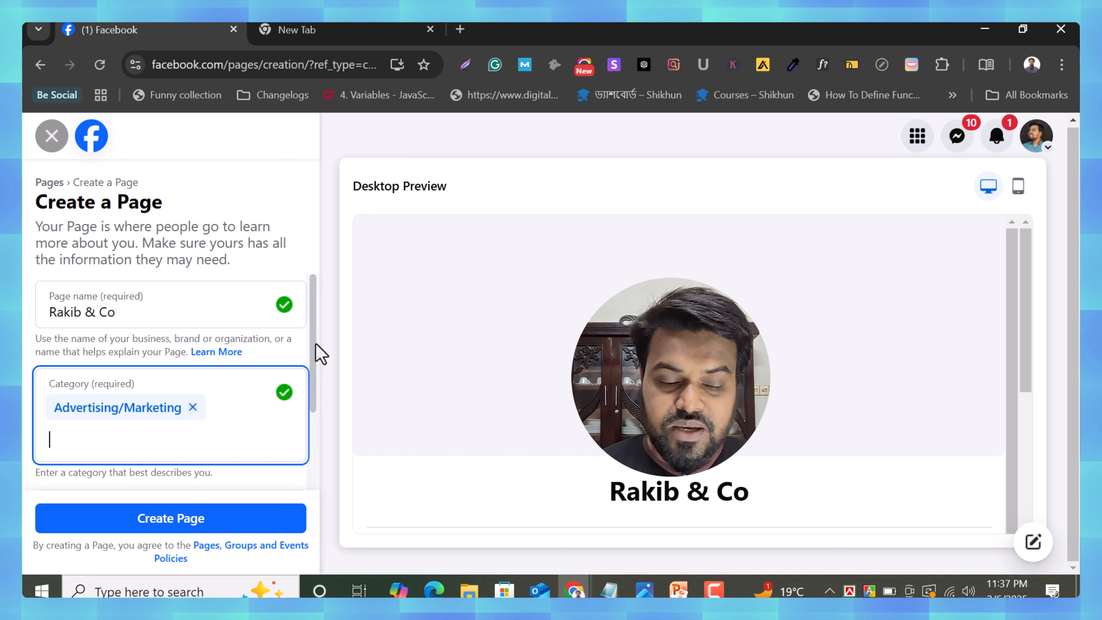
drag(316, 343, 312, 477)
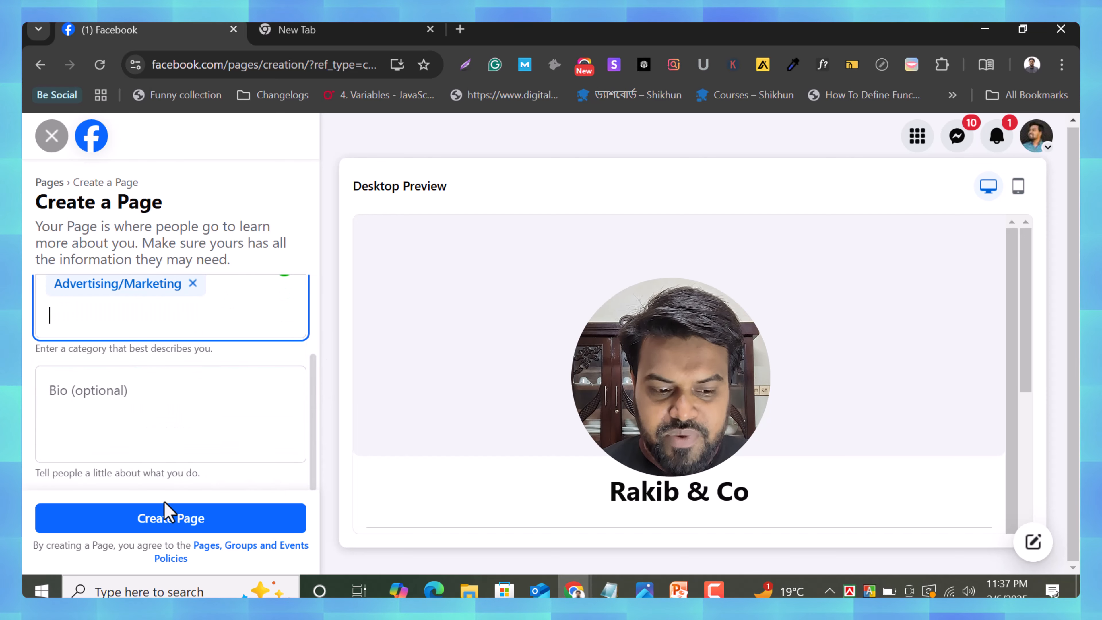
Create the Rakib & Co page and scroll through the setup form.
click(167, 522)
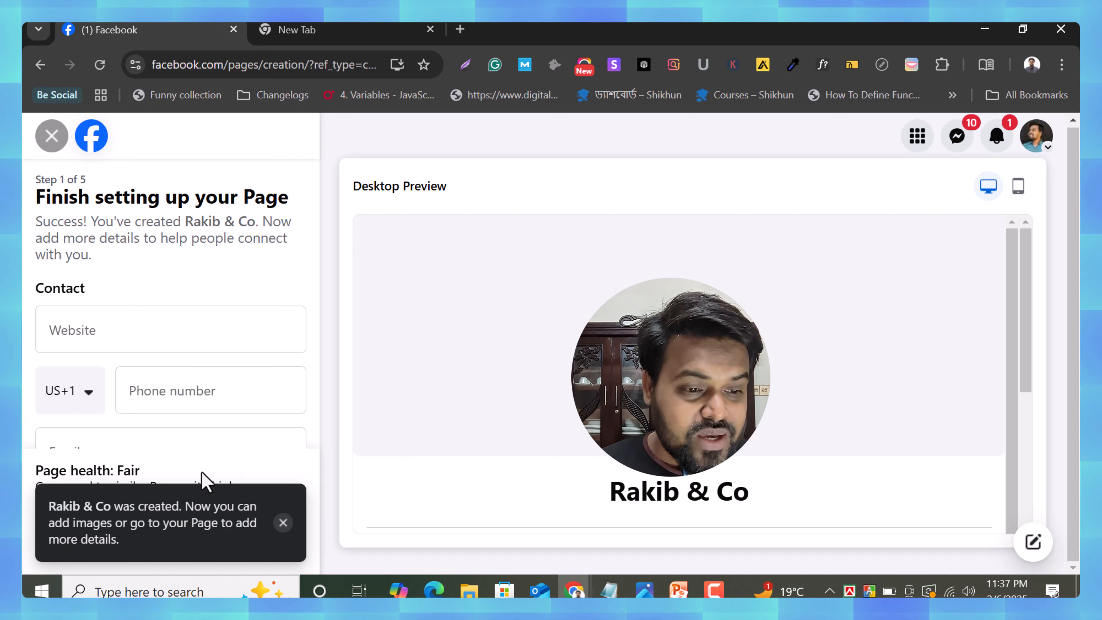
scroll(175, 317, down, 5)
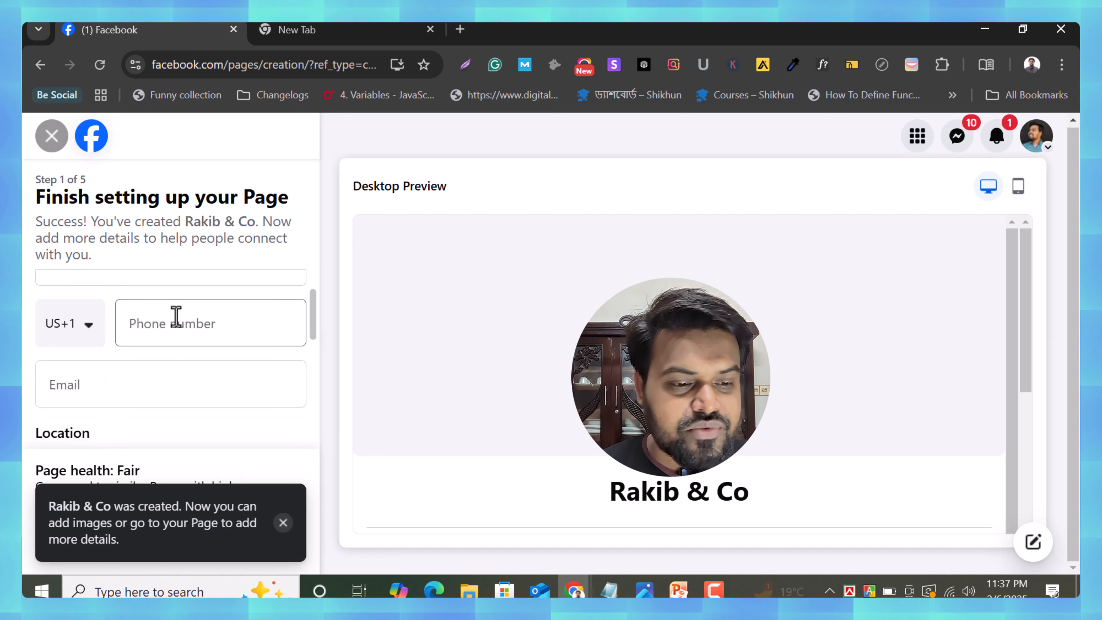
scroll(176, 317, down, 5)
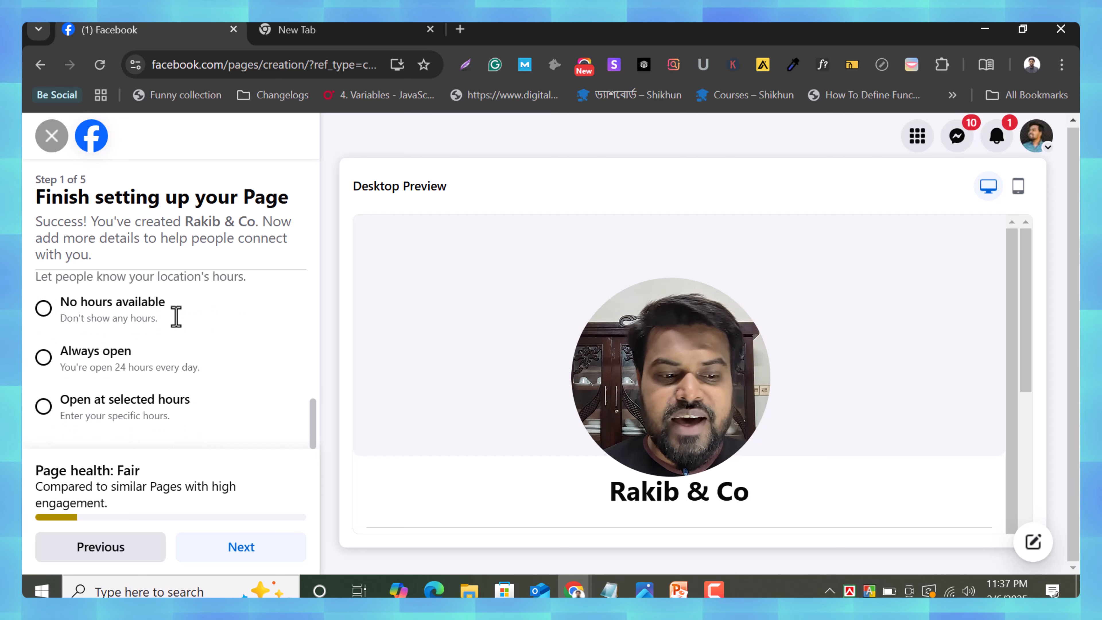
scroll(175, 317, up, 10)
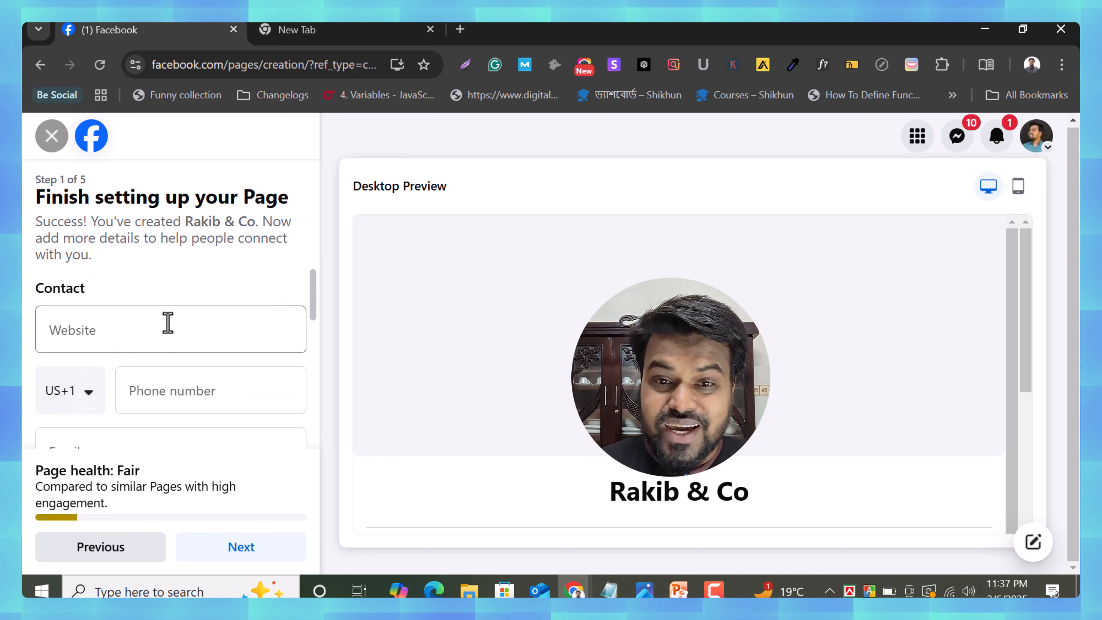
Enter paperzeal.com as the page's website.
click(102, 336)
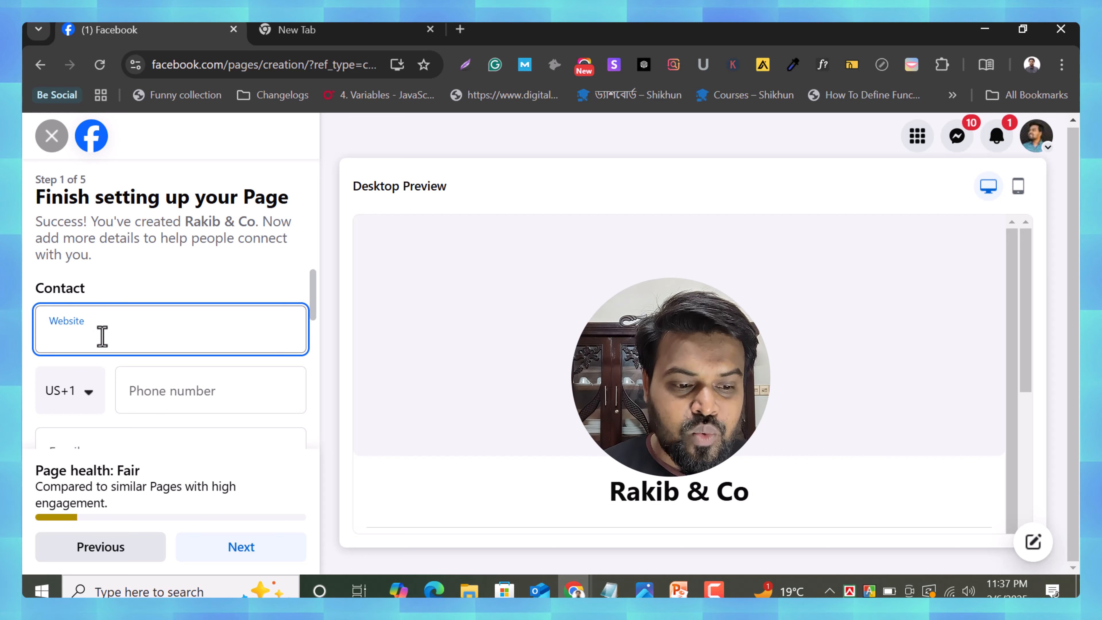
text(pap)
key(BackSpace)
key(BackSpace)
key(BackSpace)
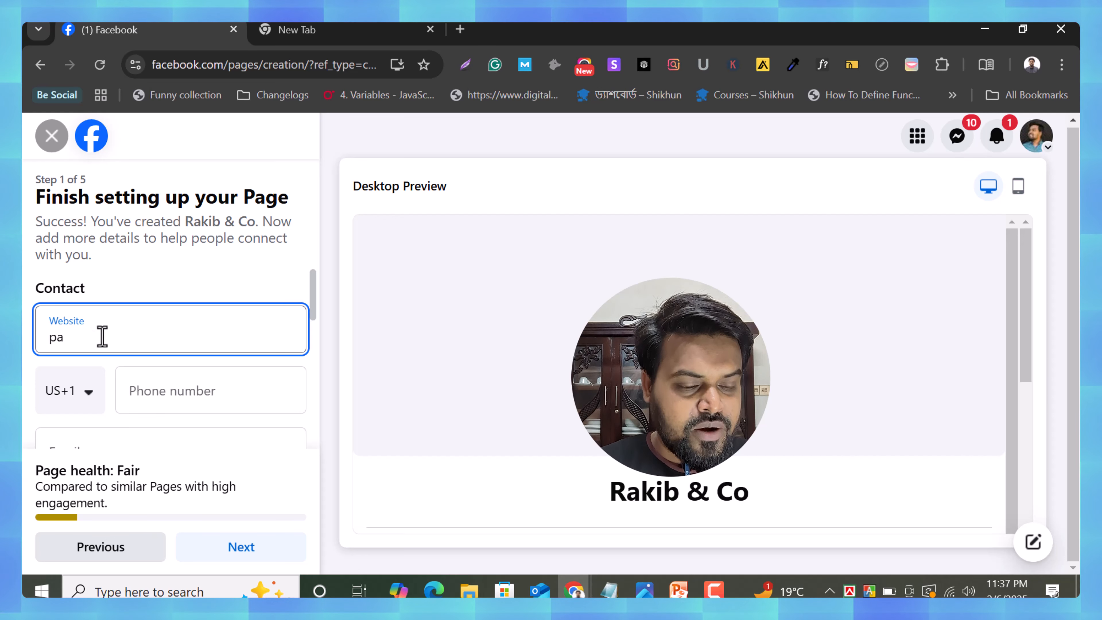
text(pap)
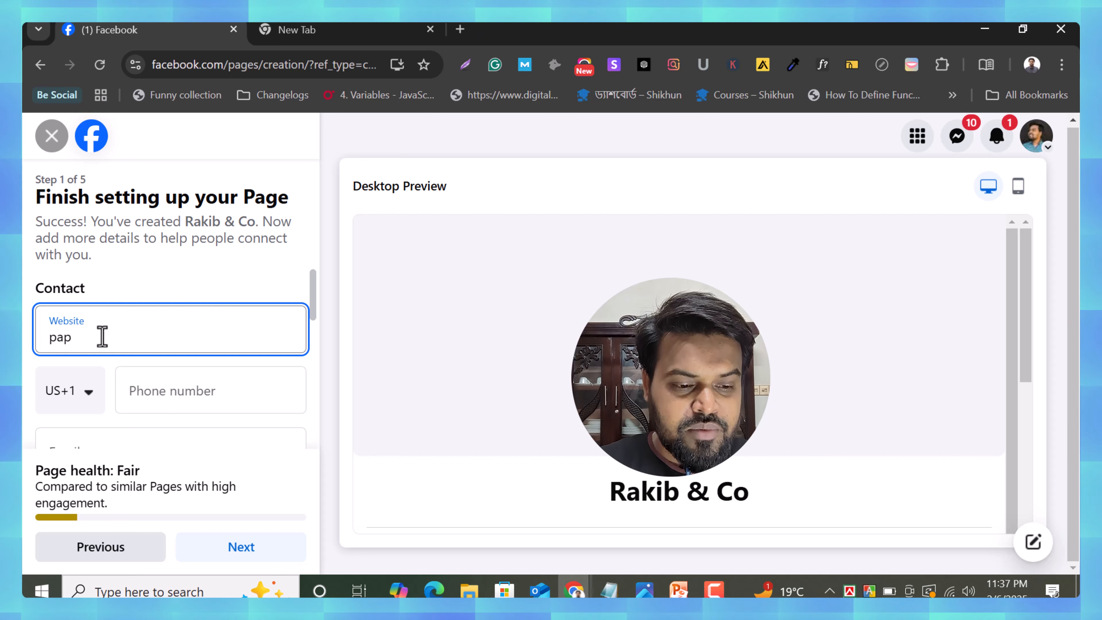
text(erzeal.)
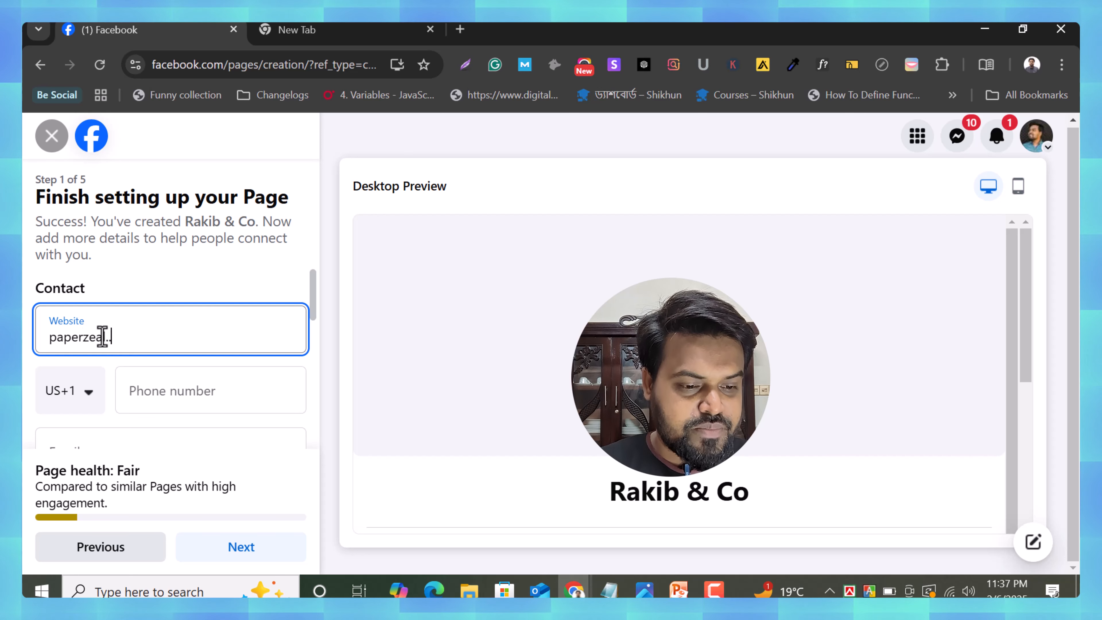
text(com)
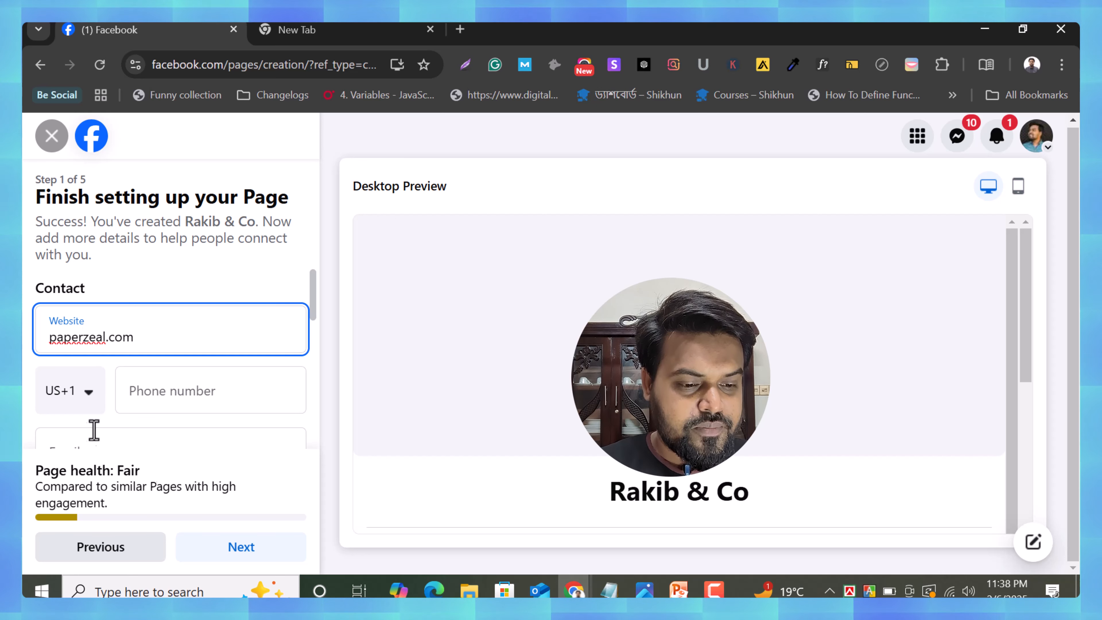
Set the contact phone country code to Bangladesh (BD+880).
click(91, 410)
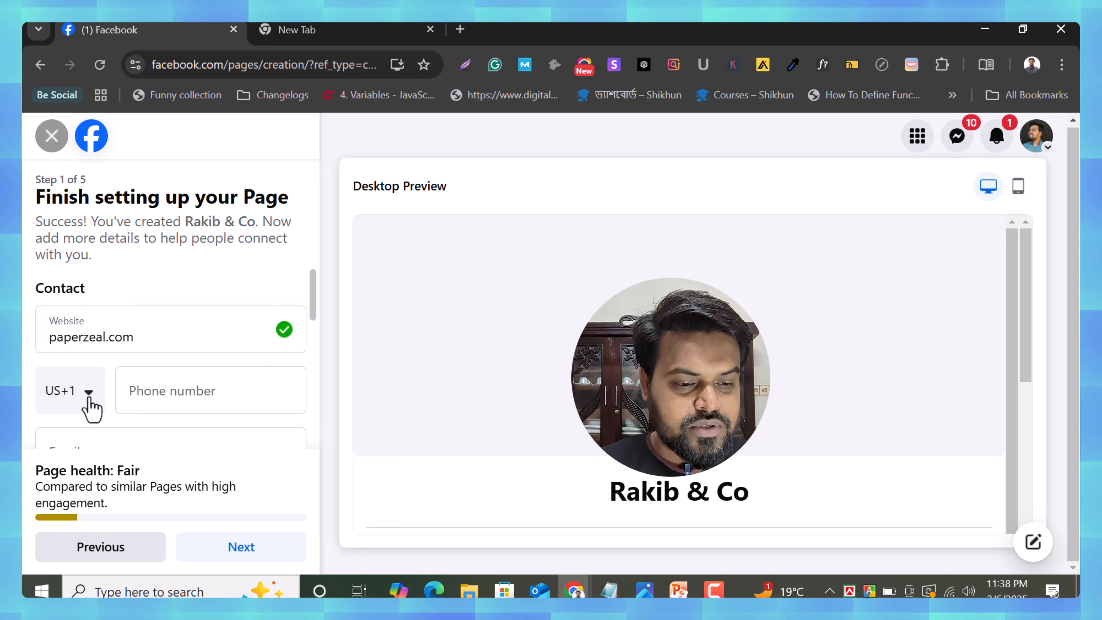
click(90, 410)
click(89, 395)
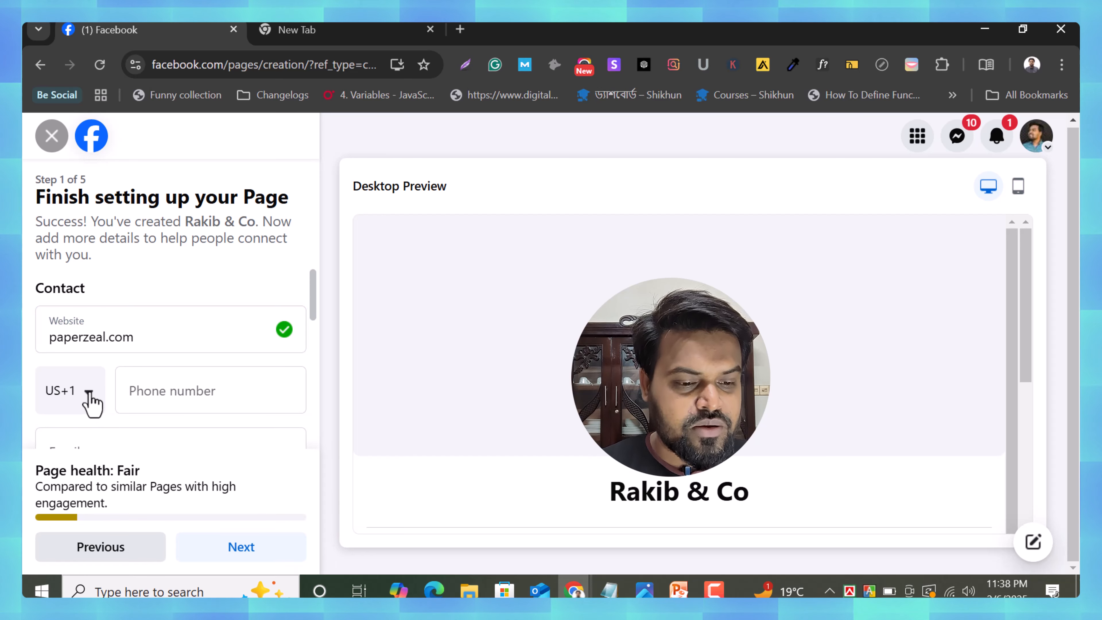
click(89, 395)
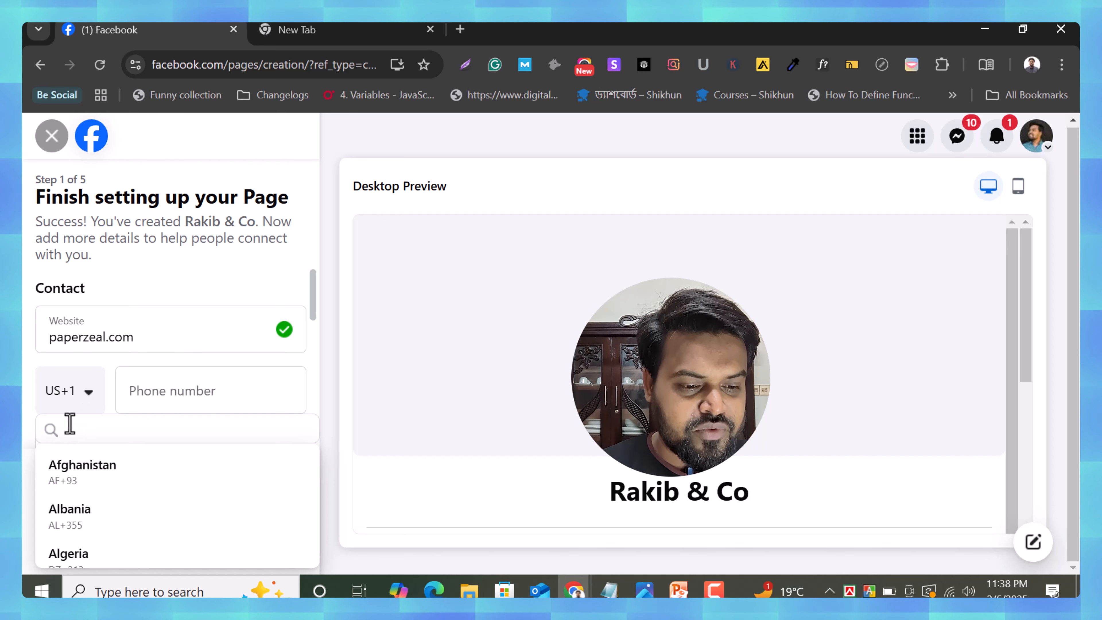
text(Bangal)
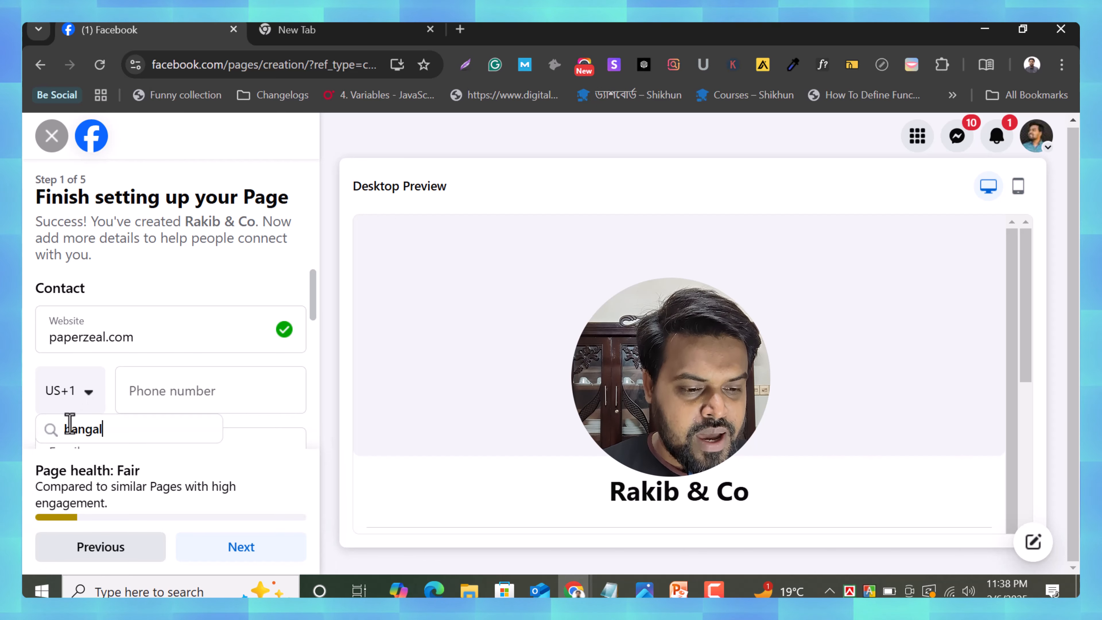
key(BackSpace)
key(BackSpace)
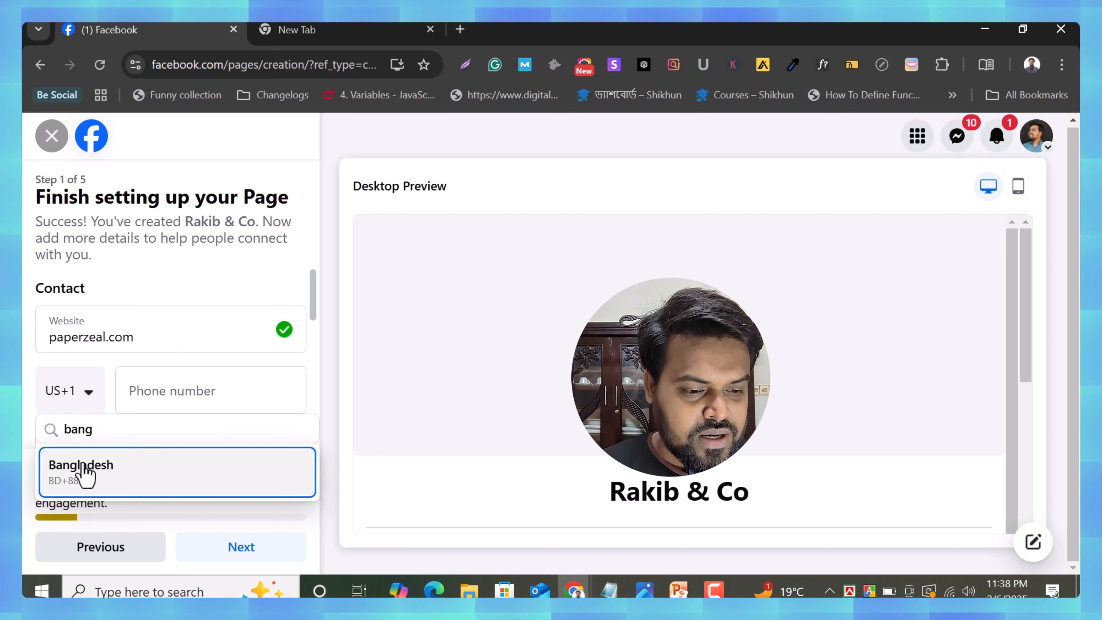
click(82, 474)
Enter the page's contact phone number.
click(146, 393)
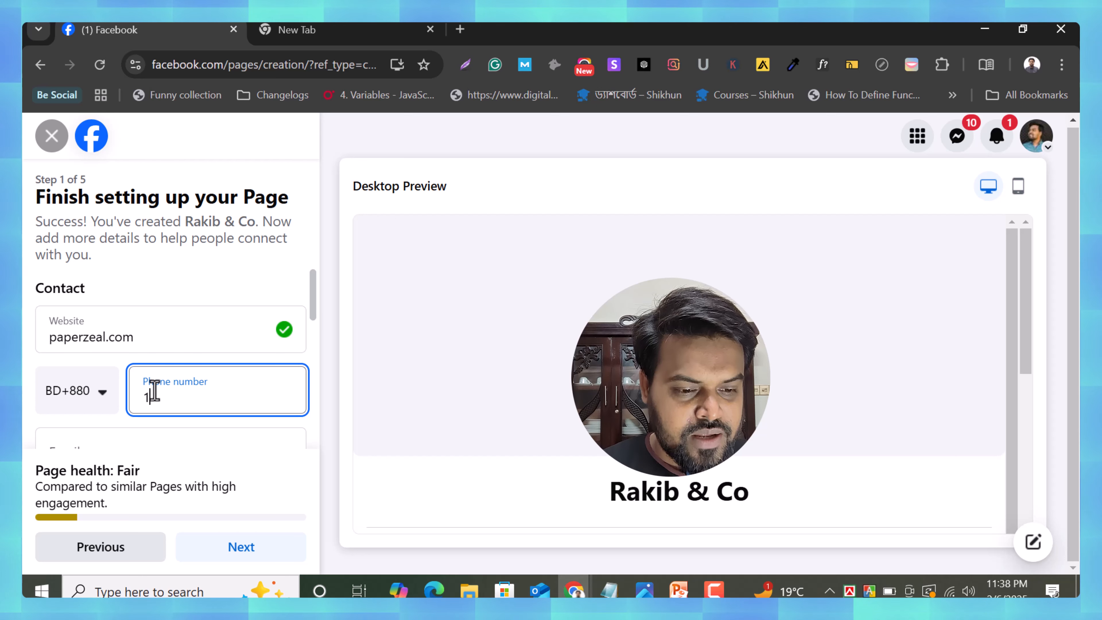
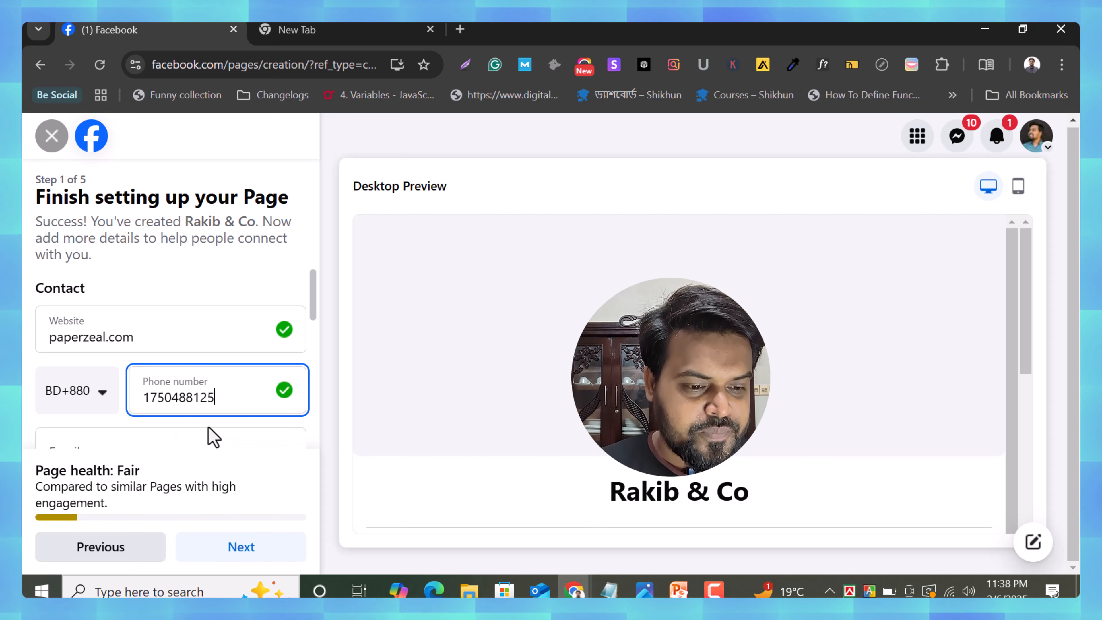
scroll(213, 437, down, 3)
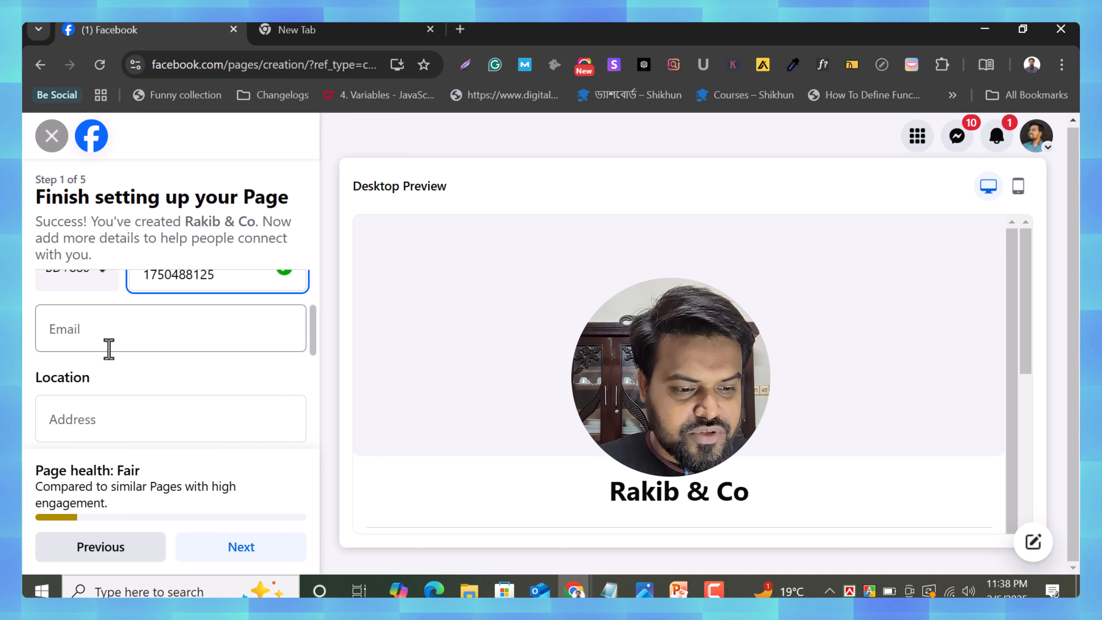
Fill in the contact email and enter the town and country in the Address field.
click(98, 337)
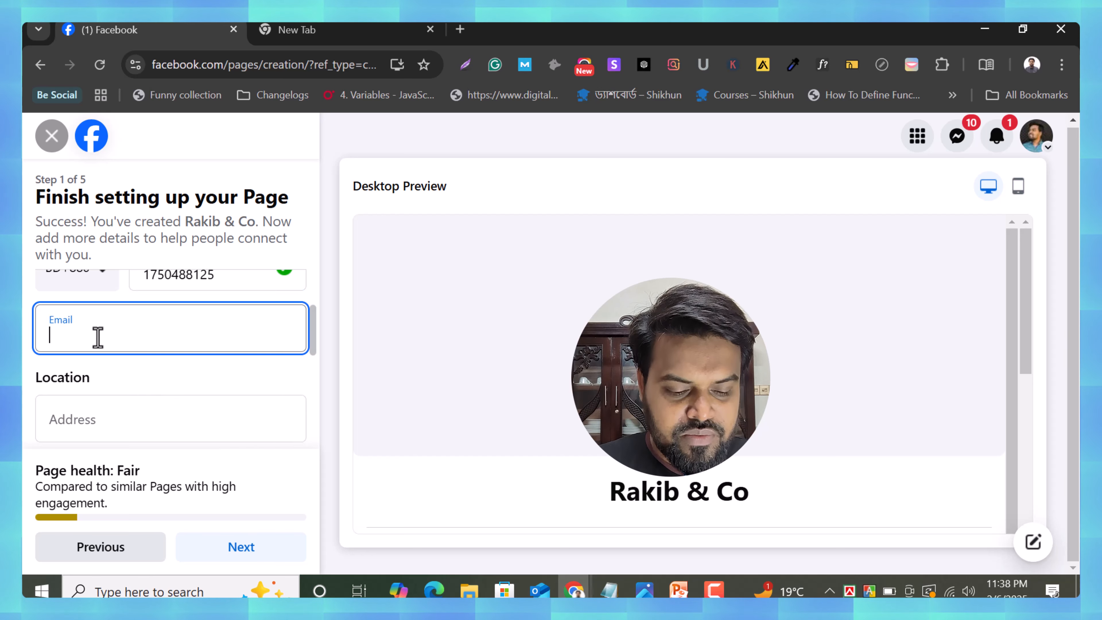
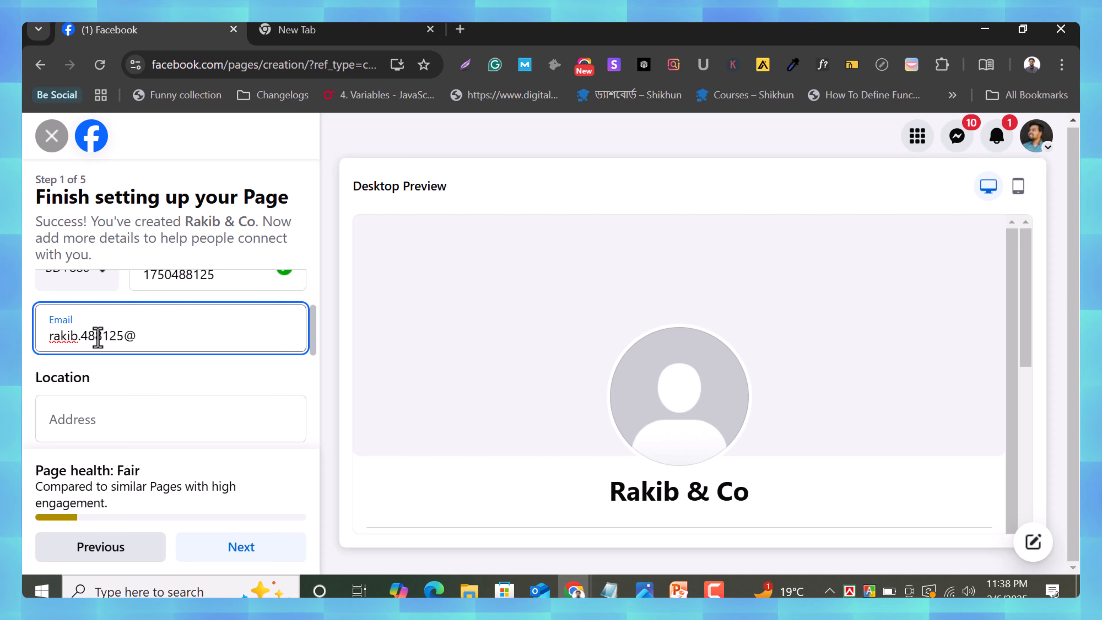
click(84, 423)
text(Bogura)
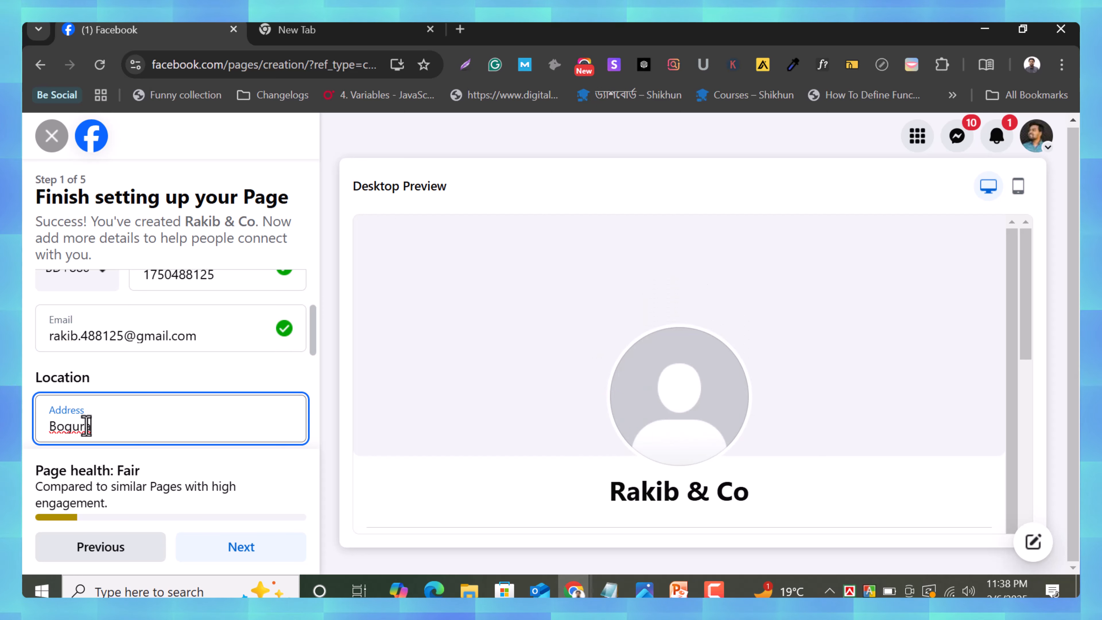
text(,Ba)
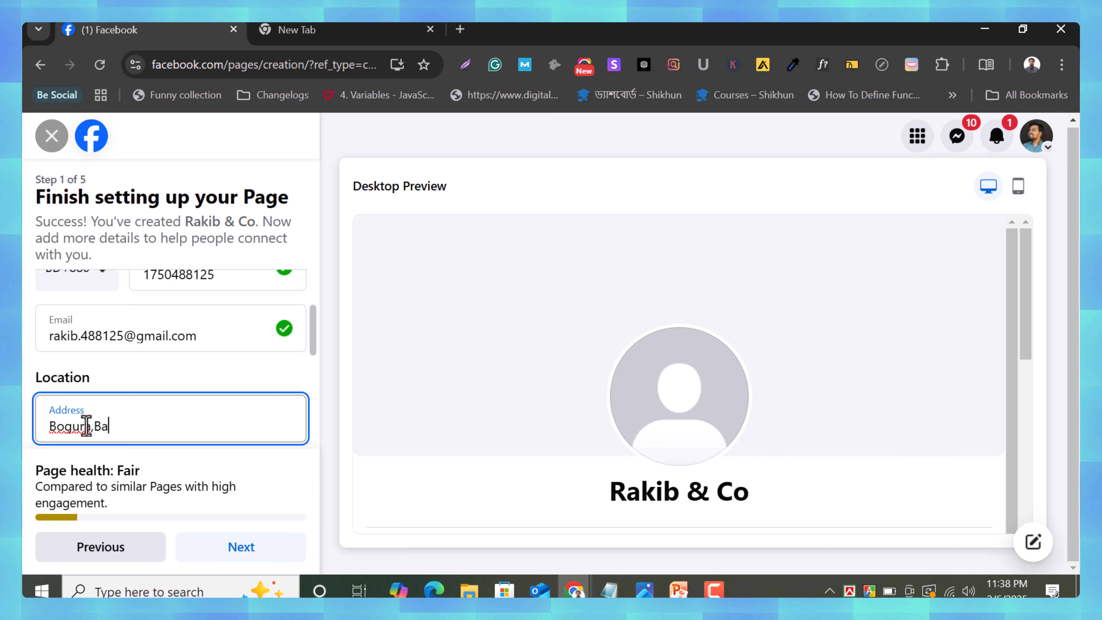
text(ngal)
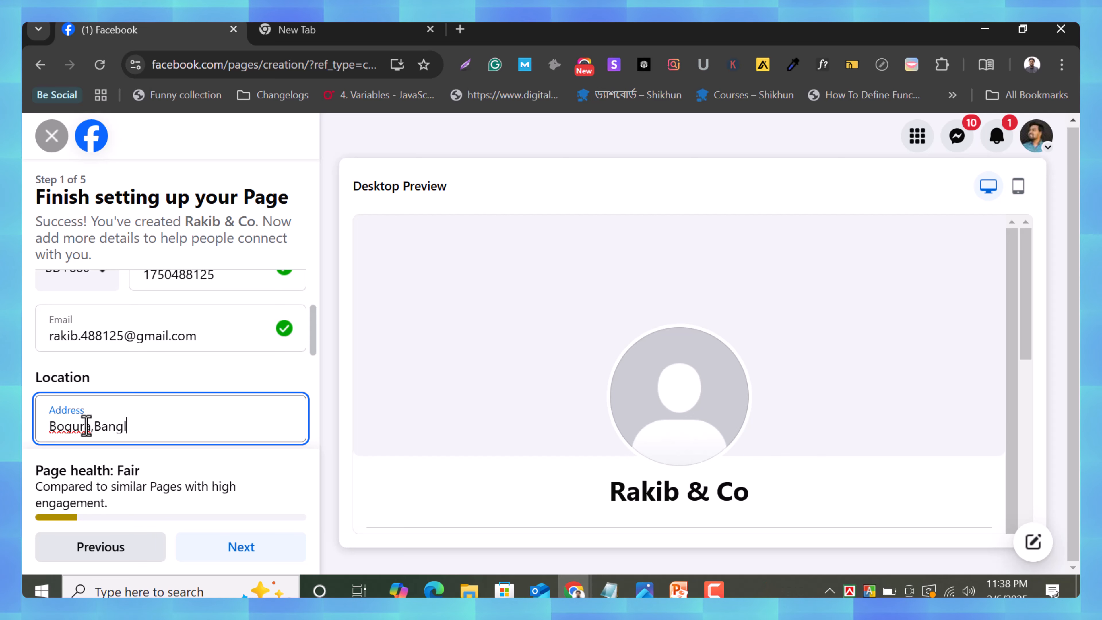
text(adesh)
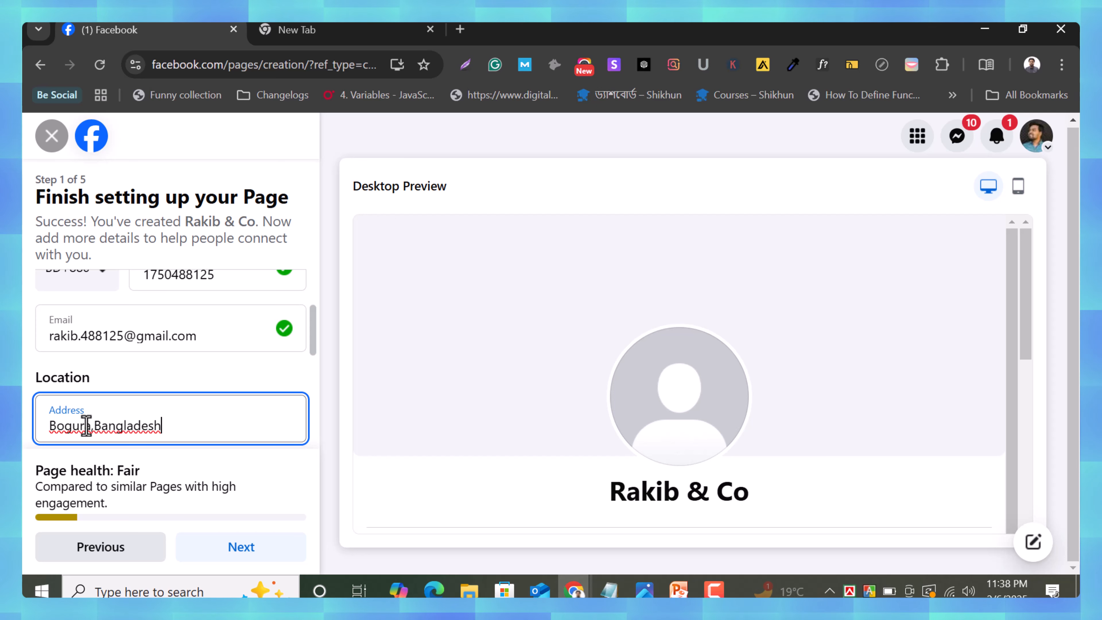
Add the street name before Bogura in the Address field.
scroll(148, 377, down, 3)
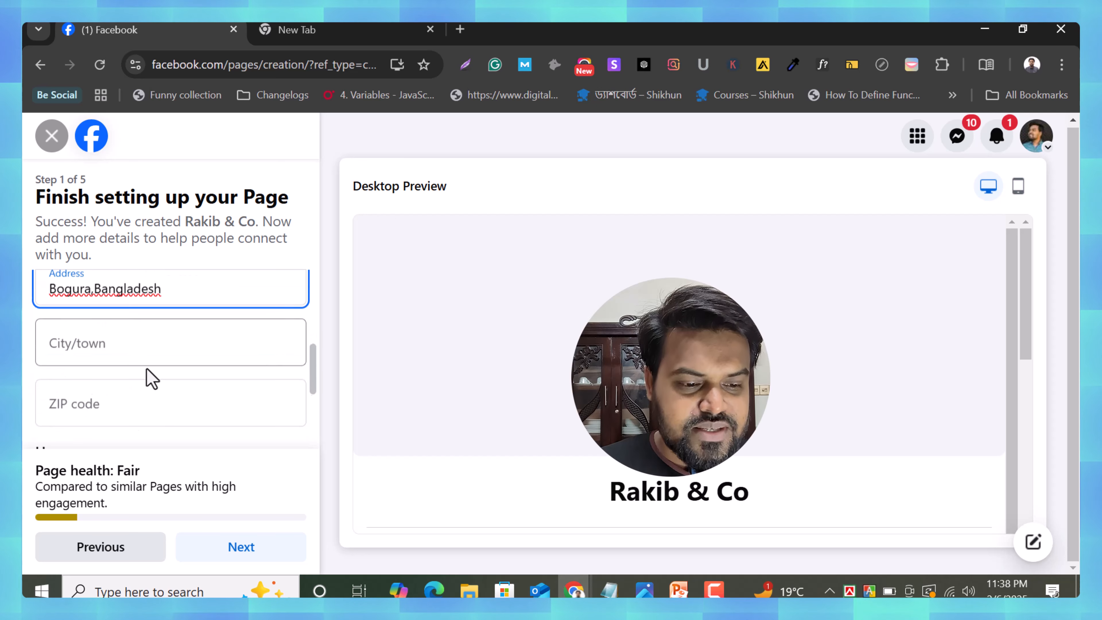
scroll(113, 342, up, 1)
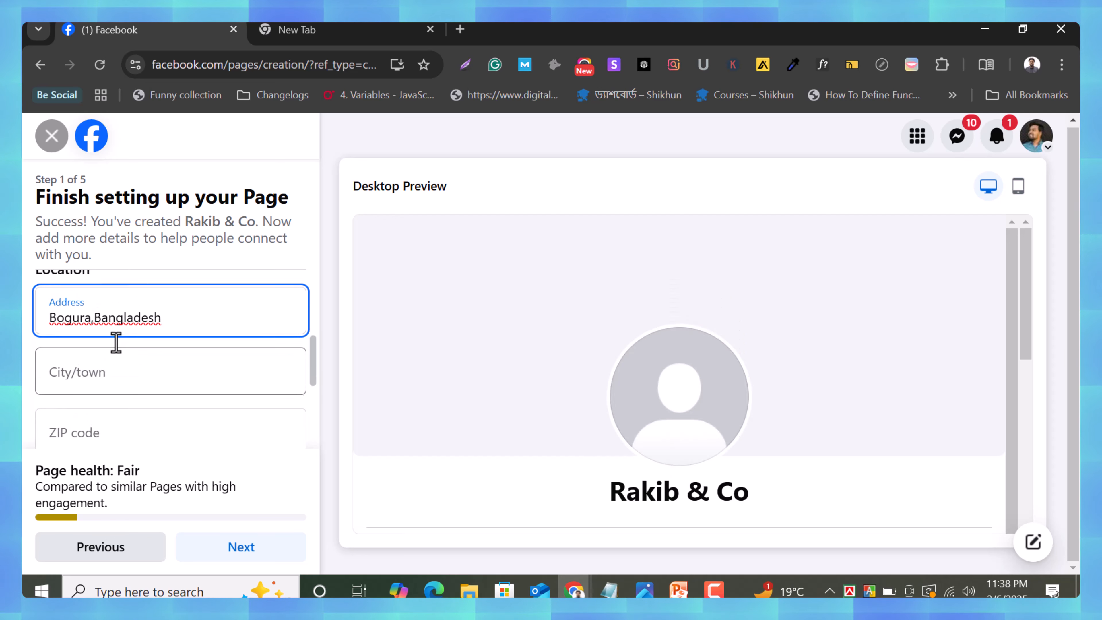
scroll(116, 342, up, 1)
scroll(116, 342, down, 2)
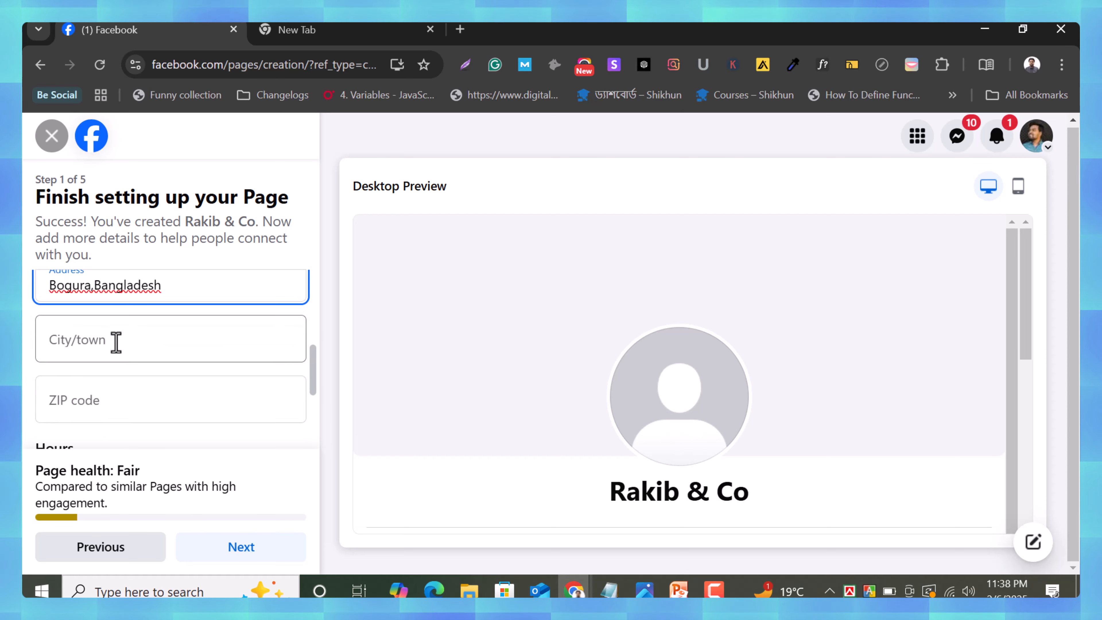
scroll(116, 342, up, 2)
scroll(116, 342, up, 1)
scroll(116, 342, down, 2)
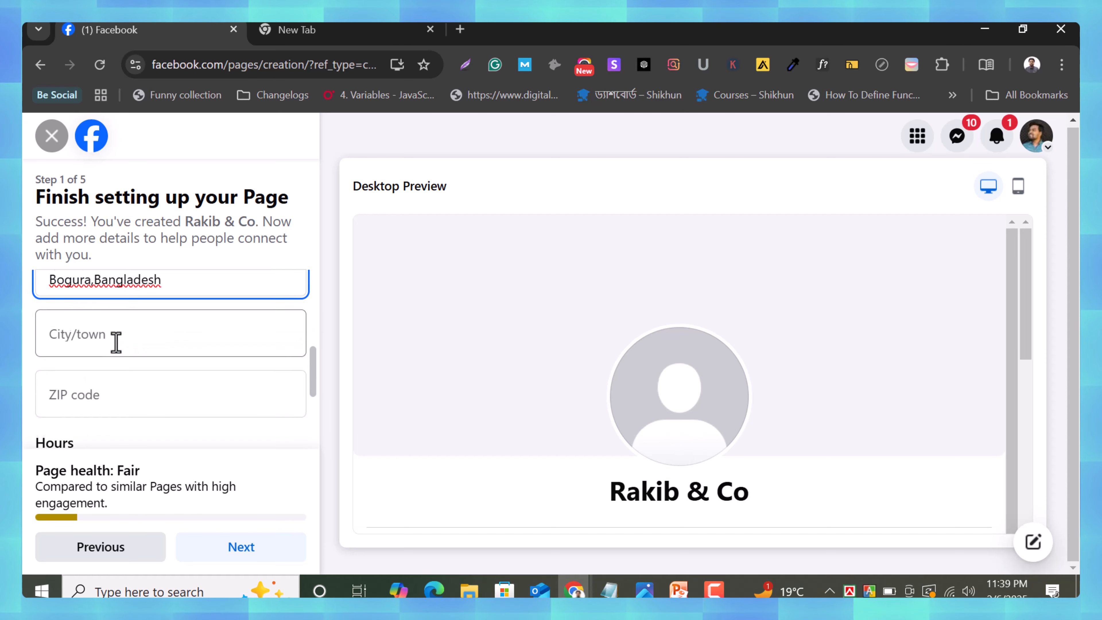
scroll(116, 342, up, 1)
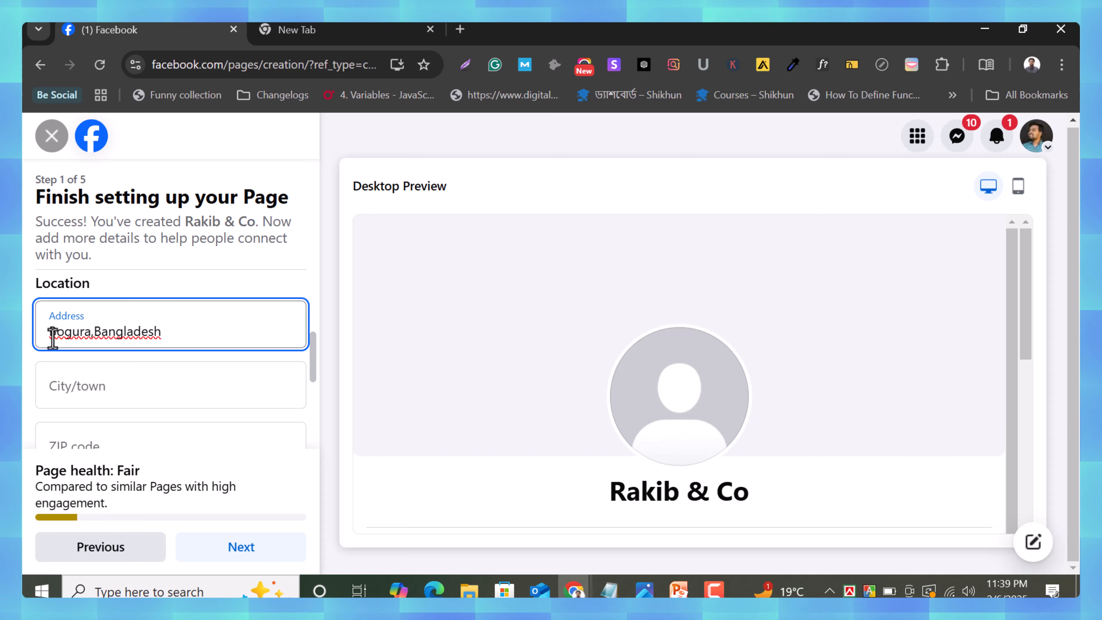
click(52, 338)
text(Shab)
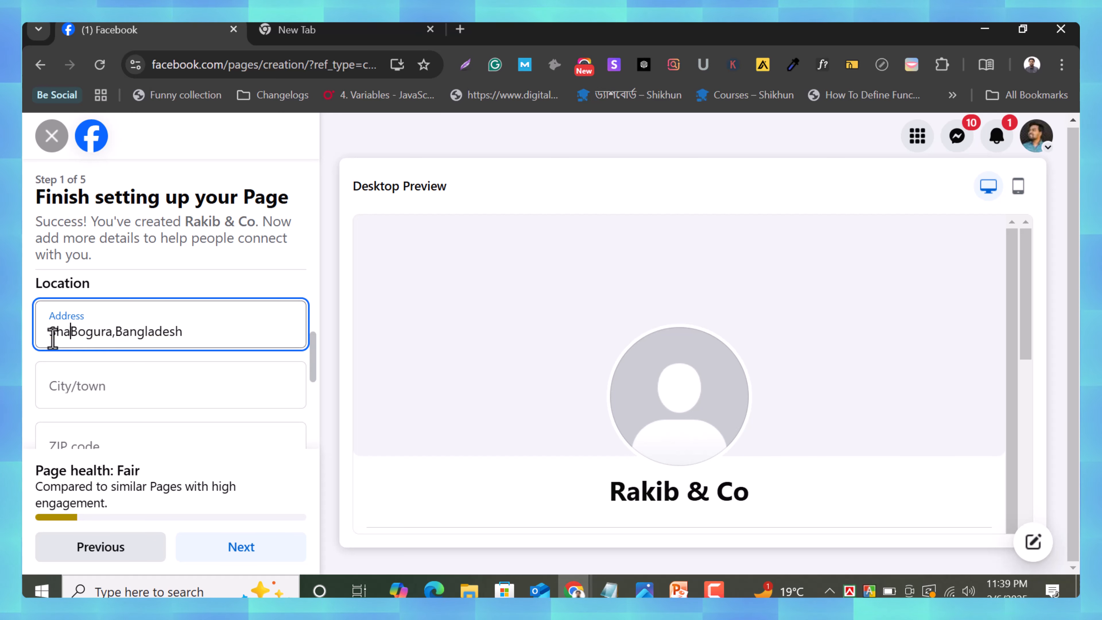
text(gram)
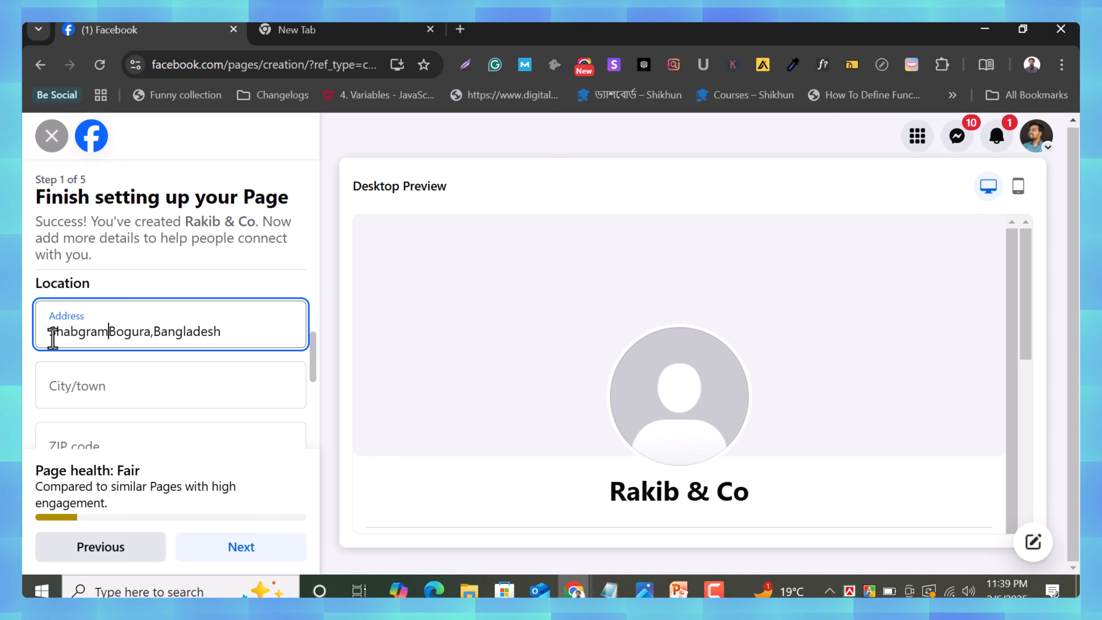
text(,)
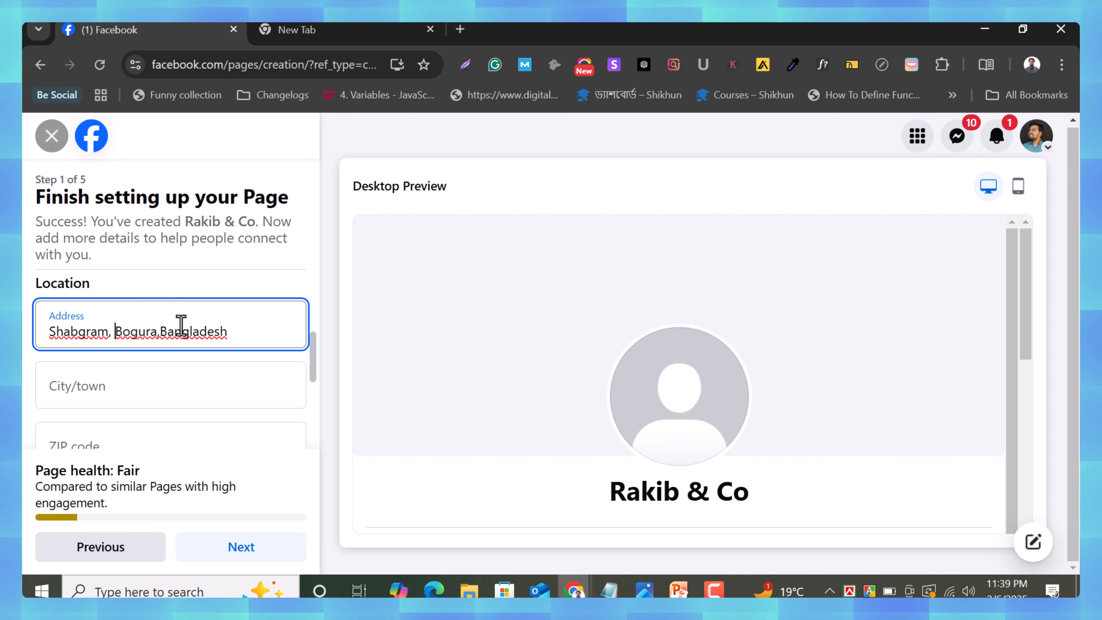
key(BackSpace)
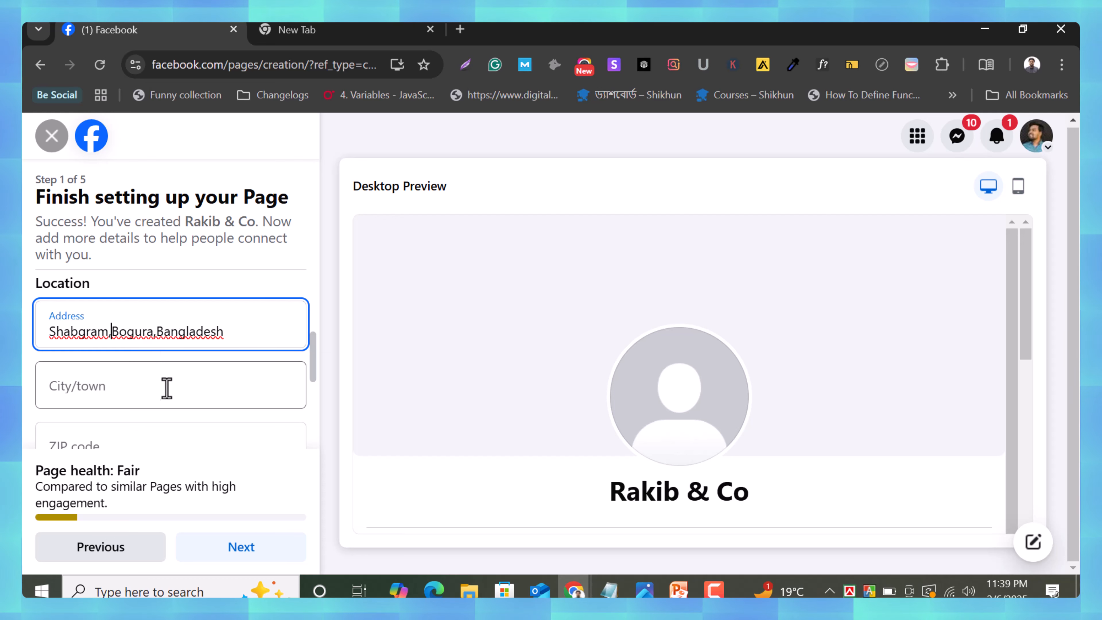
Enter Bogura as the City/town and dismiss the suggestion list.
click(157, 391)
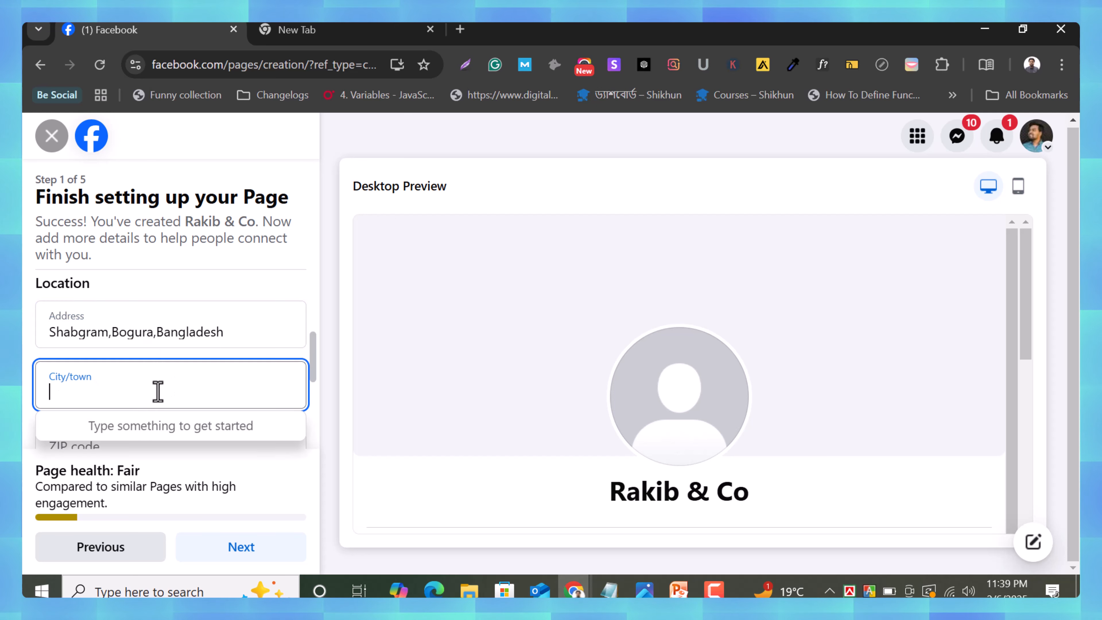
text(Bogura)
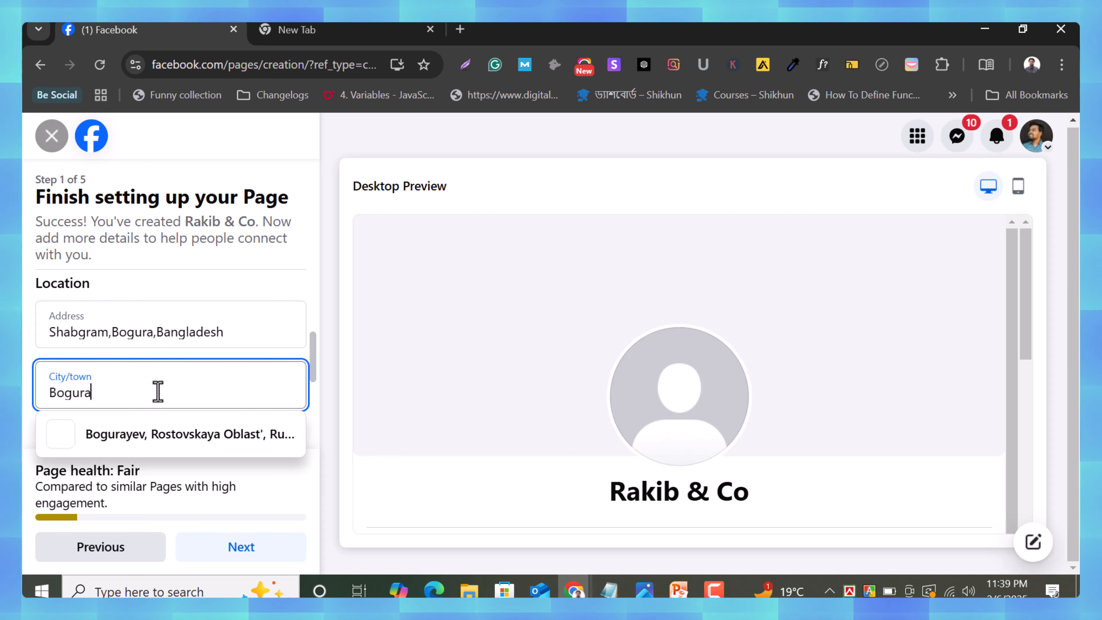
click(32, 350)
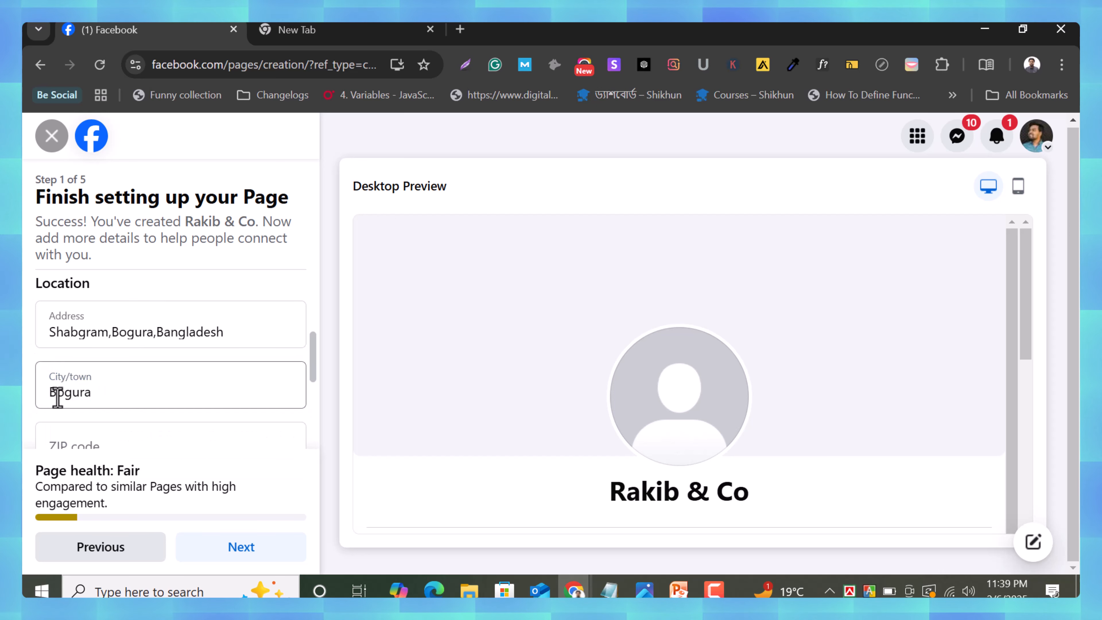
Enter ZIP code 5800 with Always open hours and continue to Step 2.
scroll(202, 379, down, 2)
scroll(202, 379, down, 3)
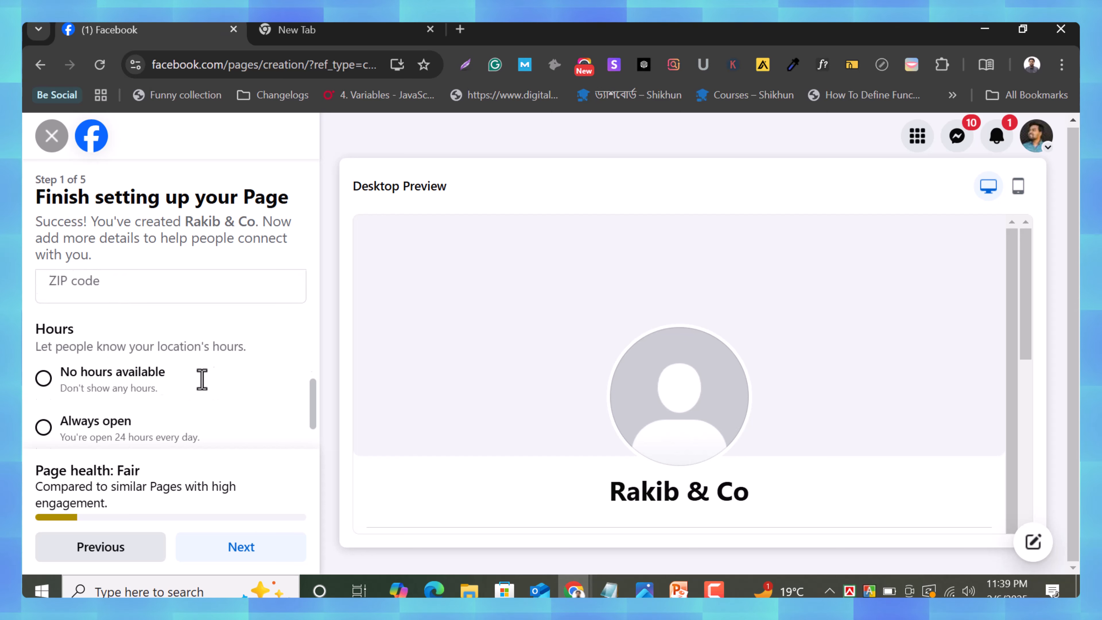
scroll(202, 379, up, 2)
click(98, 306)
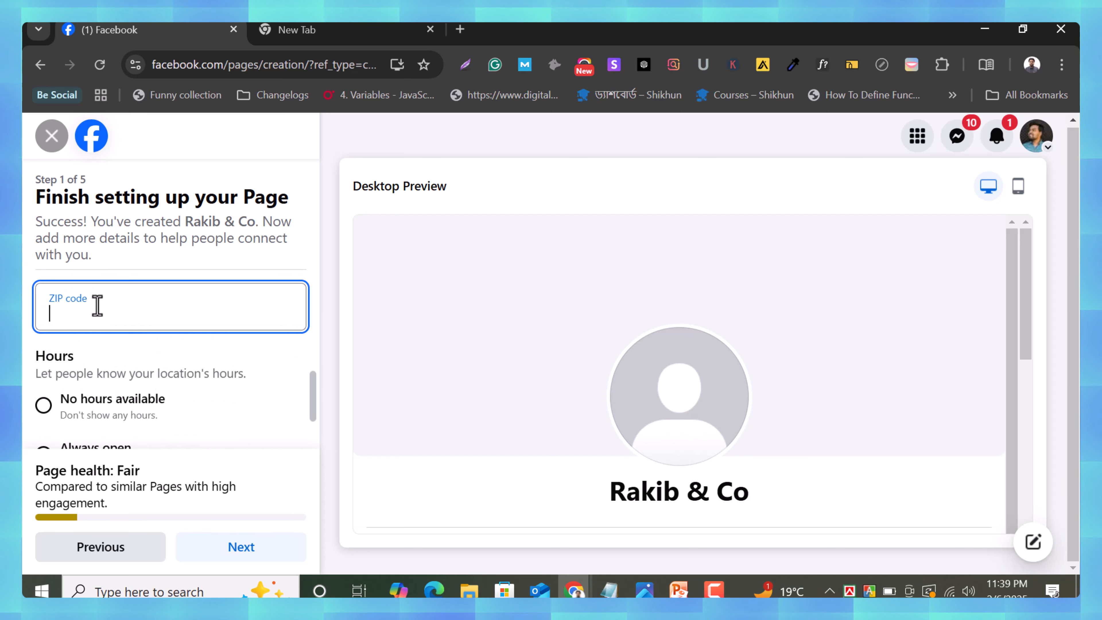
text(58)
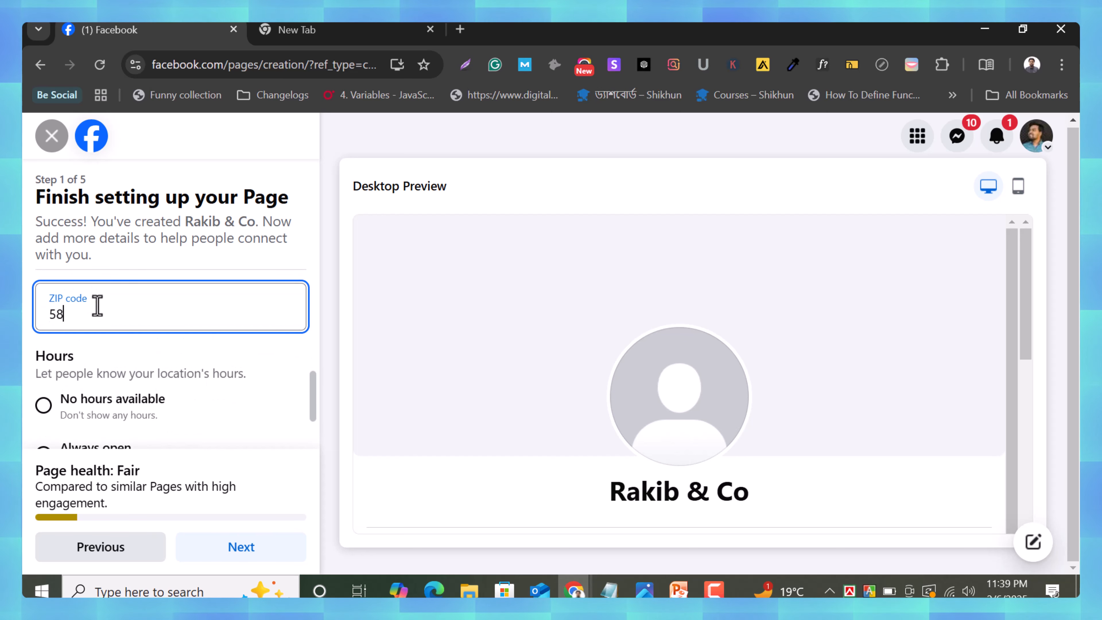
text(00)
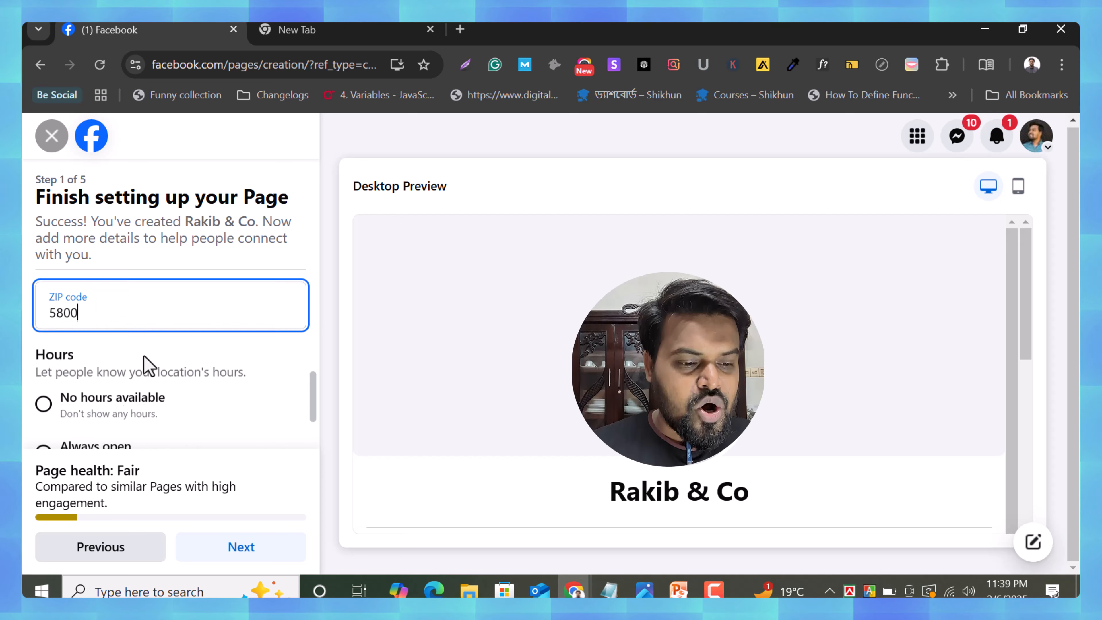
scroll(148, 366, down, 2)
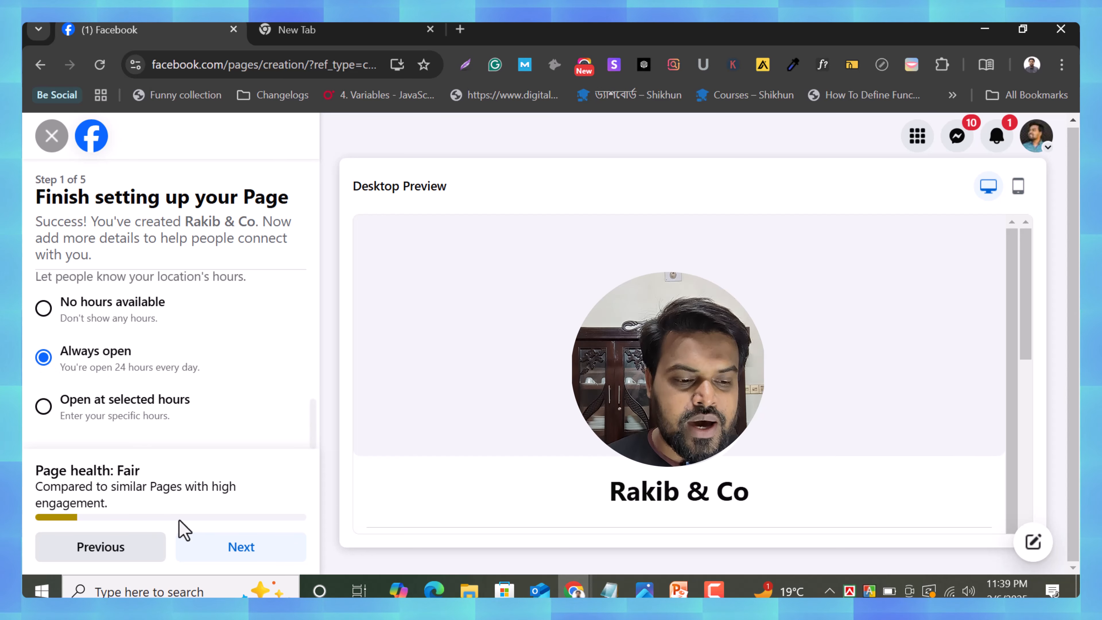
scroll(264, 332, up, 2)
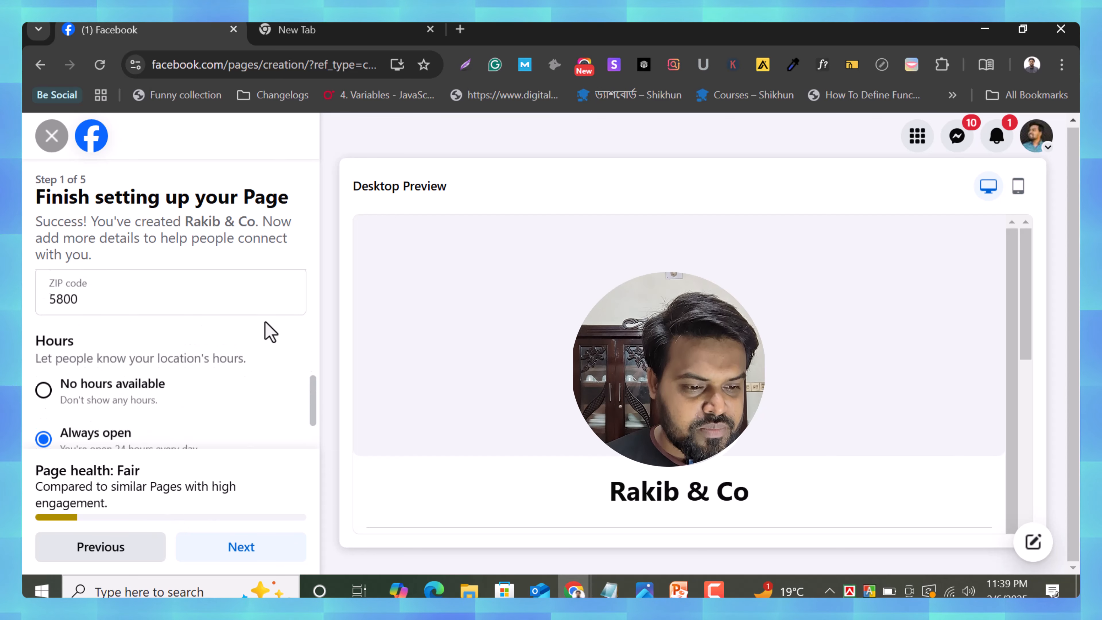
scroll(264, 333, down, 2)
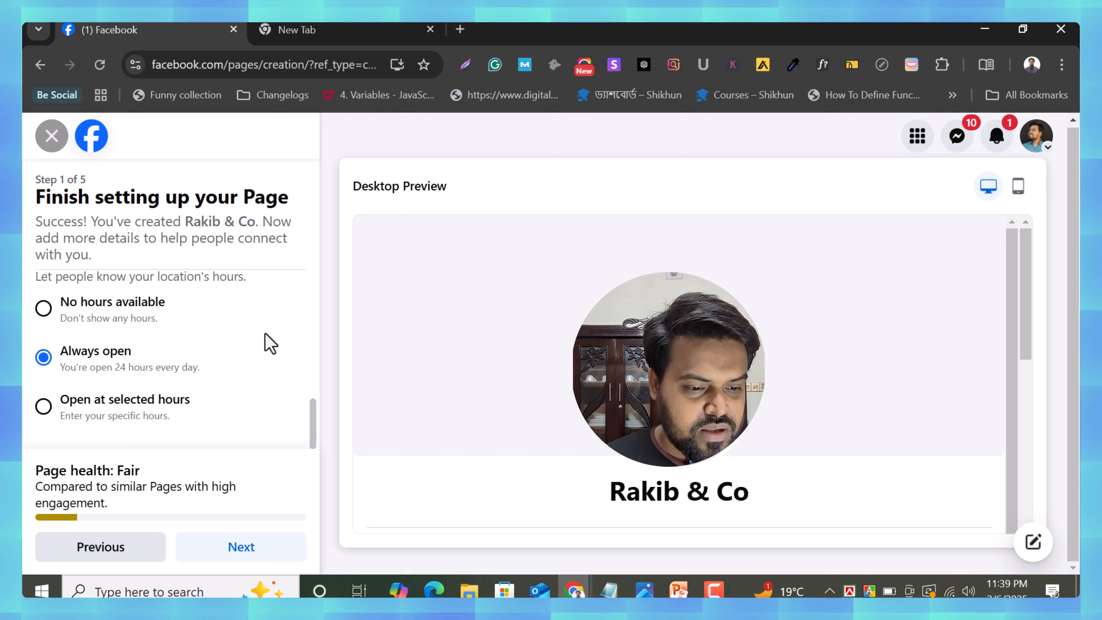
click(246, 553)
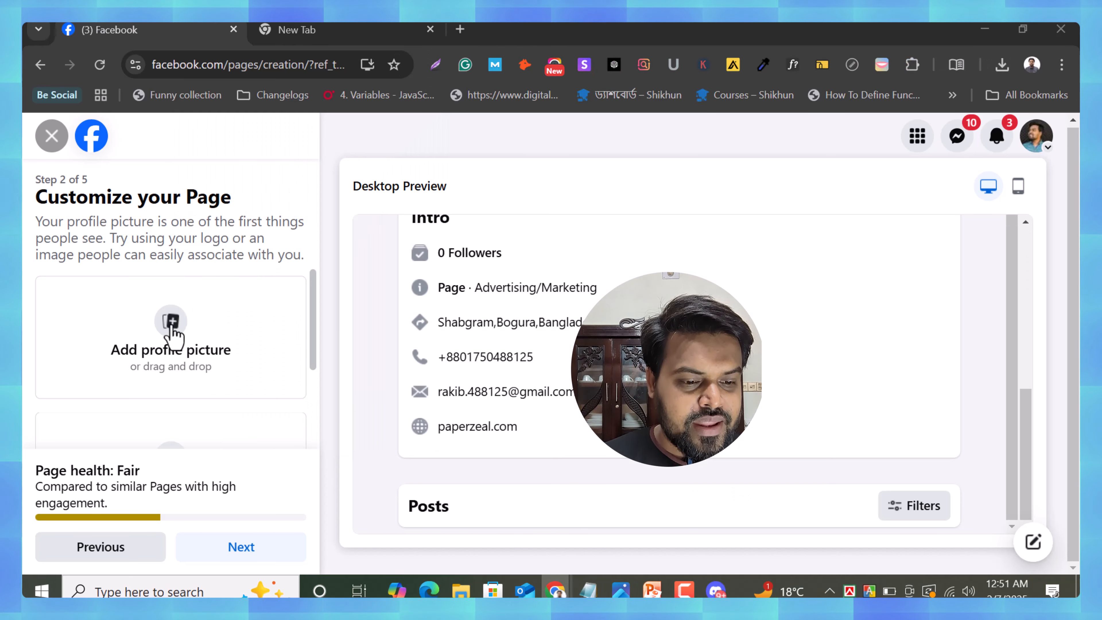
click(171, 326)
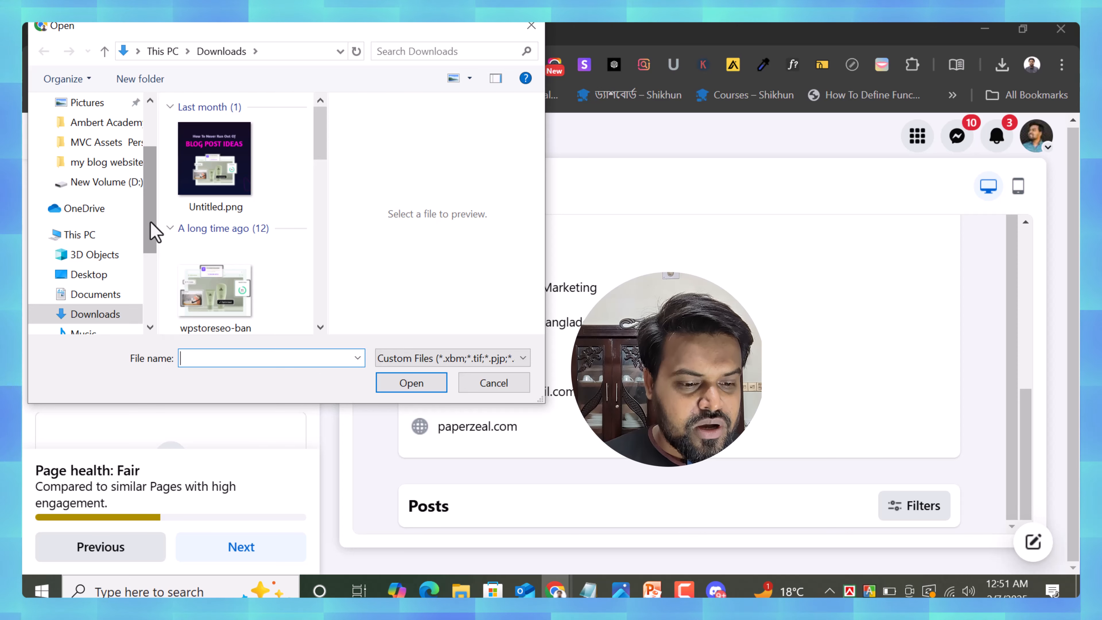
click(89, 274)
click(496, 79)
click(491, 148)
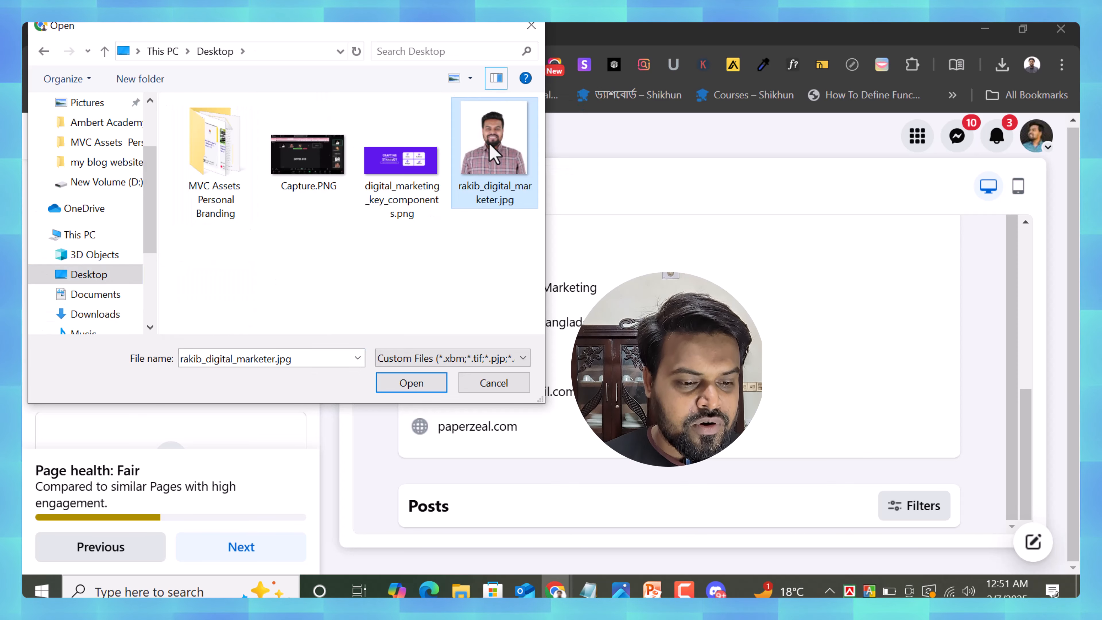
click(425, 387)
Upload the purple image as the Page's cover photo.
scroll(173, 330, down, 3)
click(173, 326)
click(401, 158)
click(395, 381)
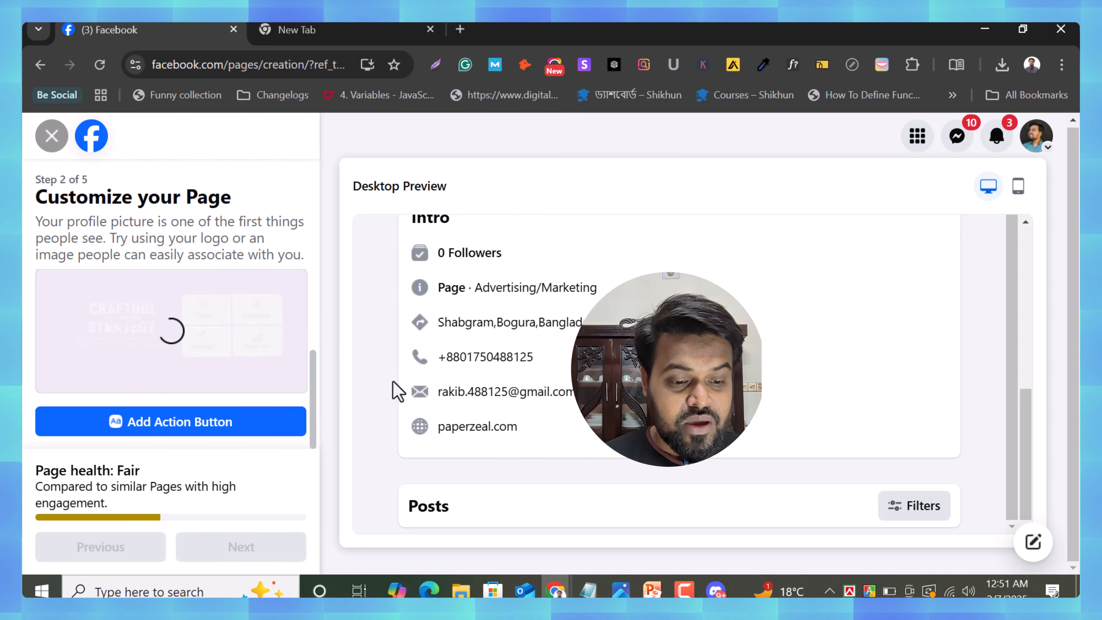
click(216, 433)
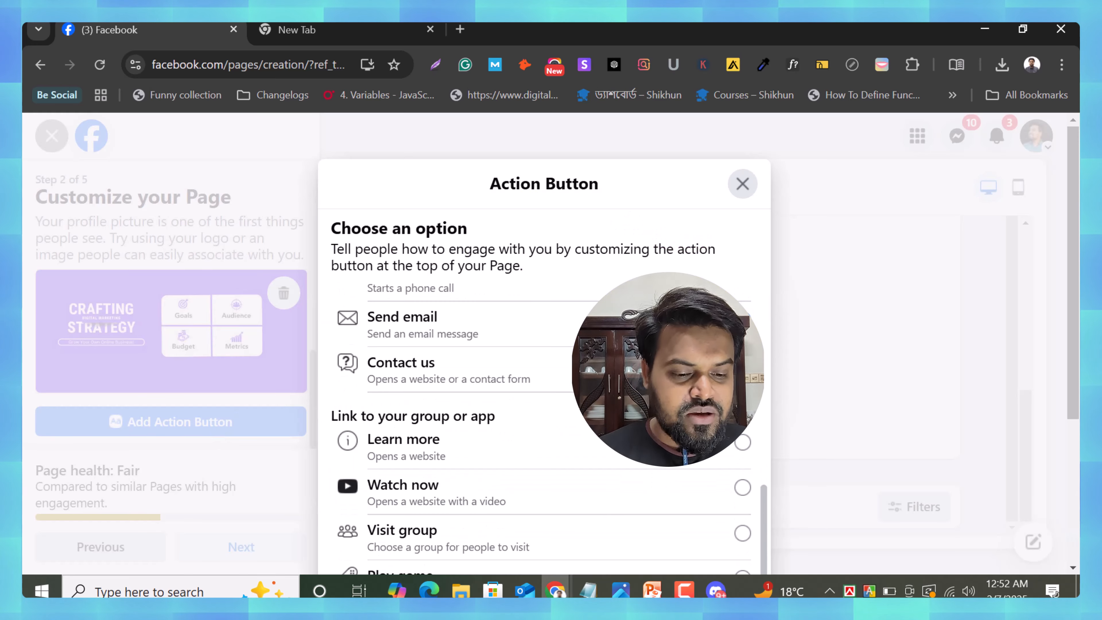
Close the action button options and continue to Step 3, Connect WhatsApp.
scroll(826, 360, down, 5)
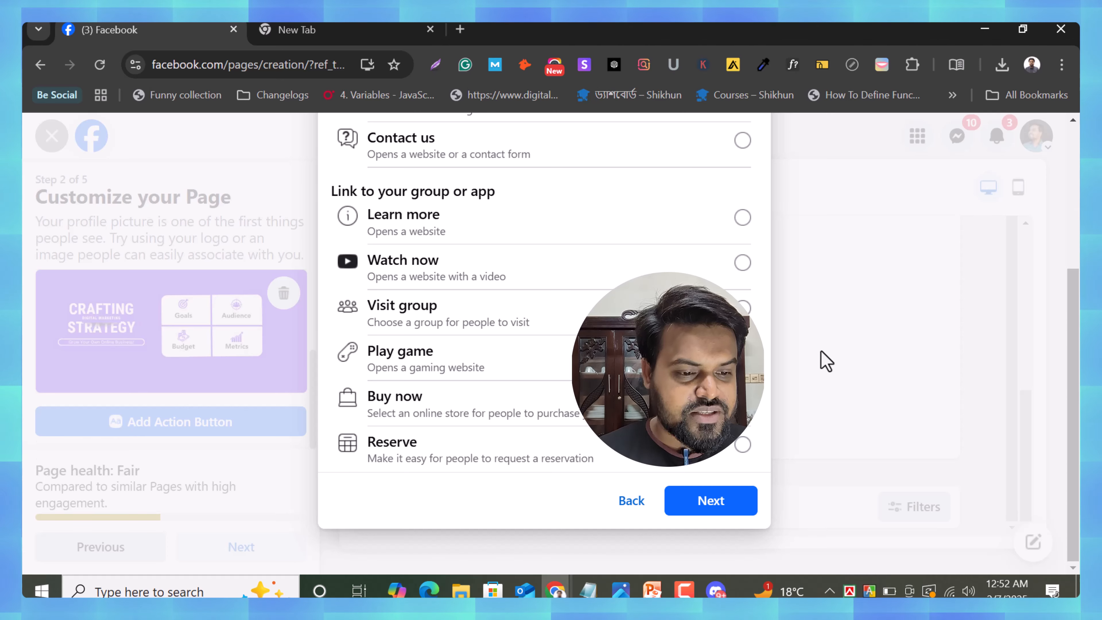
click(711, 504)
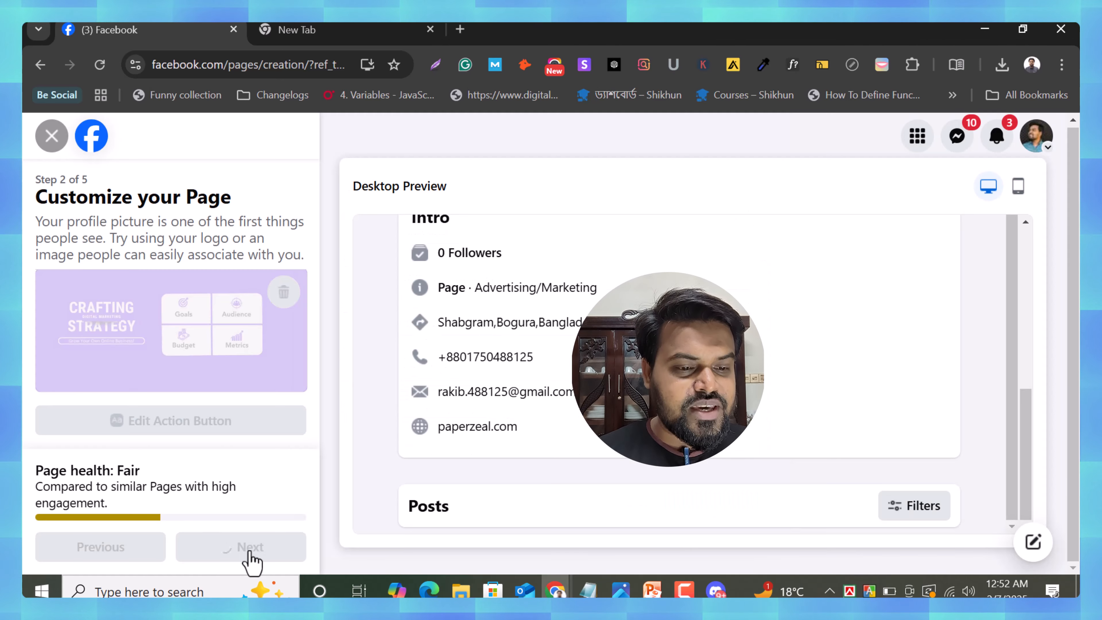
click(249, 560)
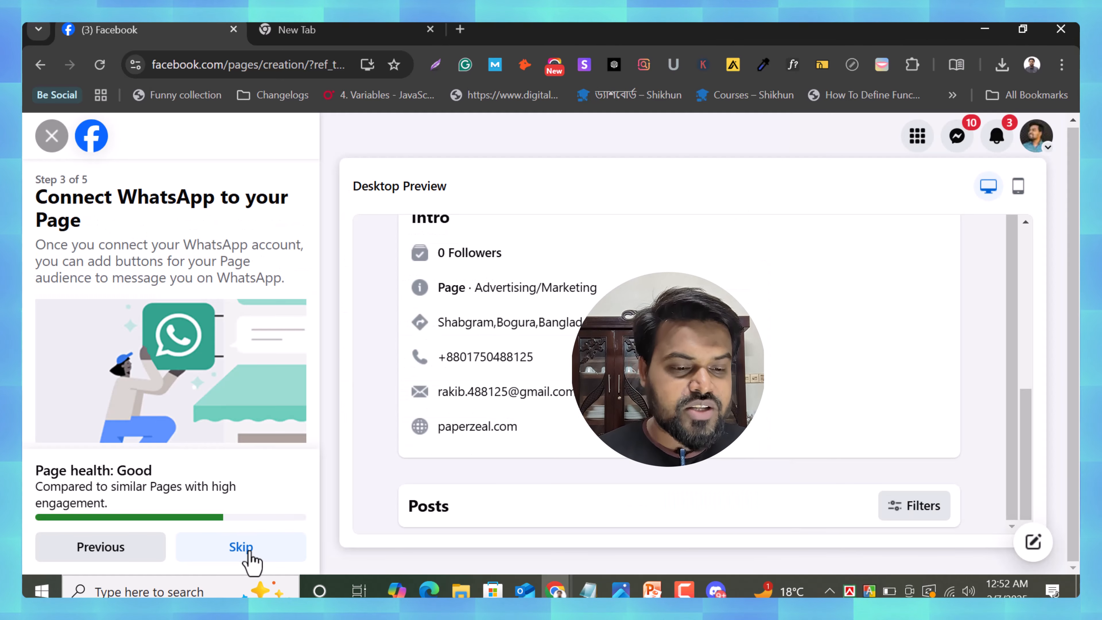
Set the WhatsApp country to Bangladesh (BD+880) and enter the WhatsApp phone number.
scroll(225, 431, down, 3)
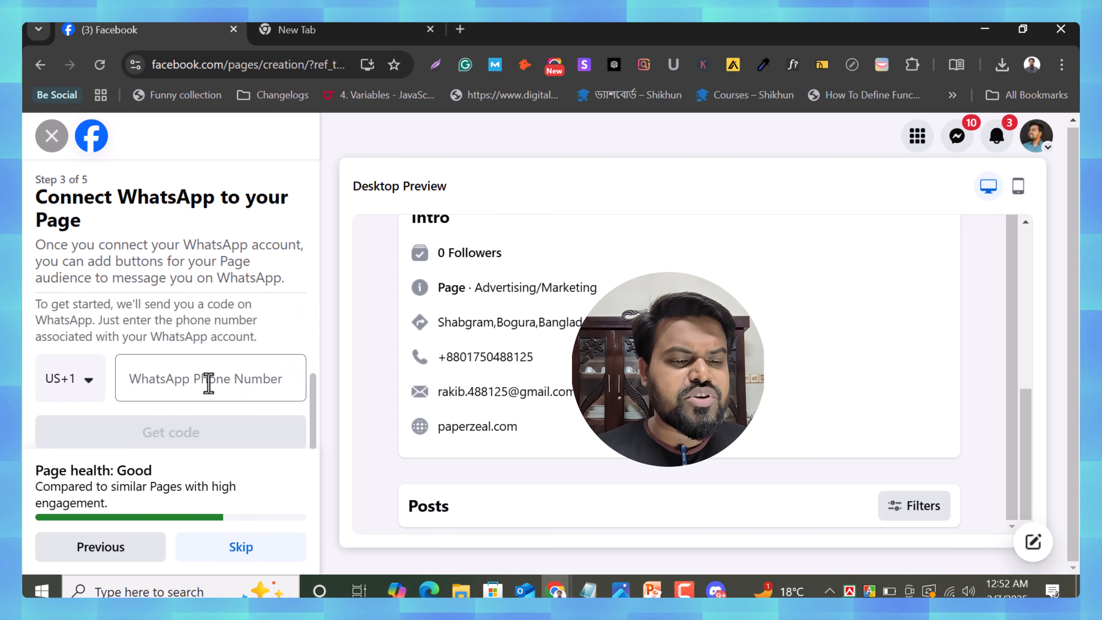
click(88, 391)
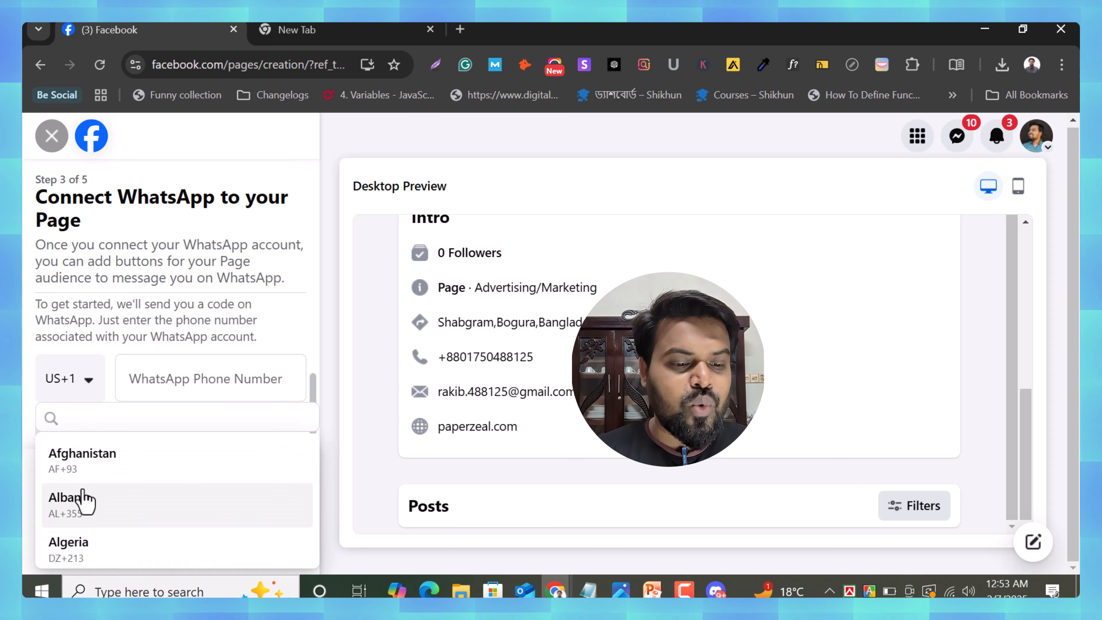
scroll(85, 499, down, 2)
scroll(84, 499, down, 3)
scroll(85, 499, up, 3)
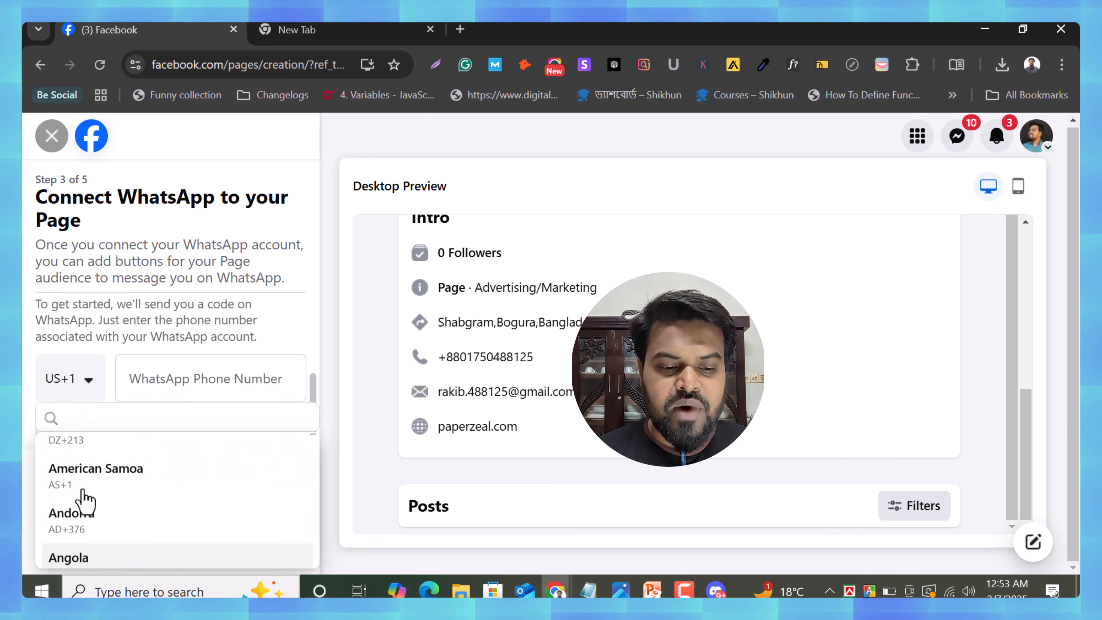
scroll(85, 499, down, 1)
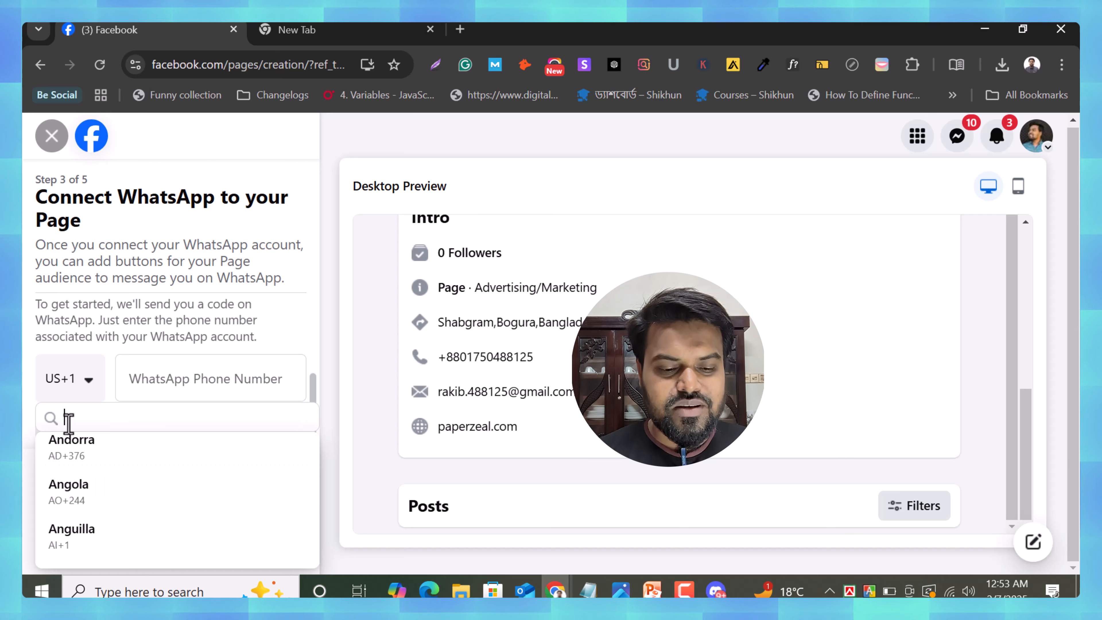
click(68, 419)
text(ban)
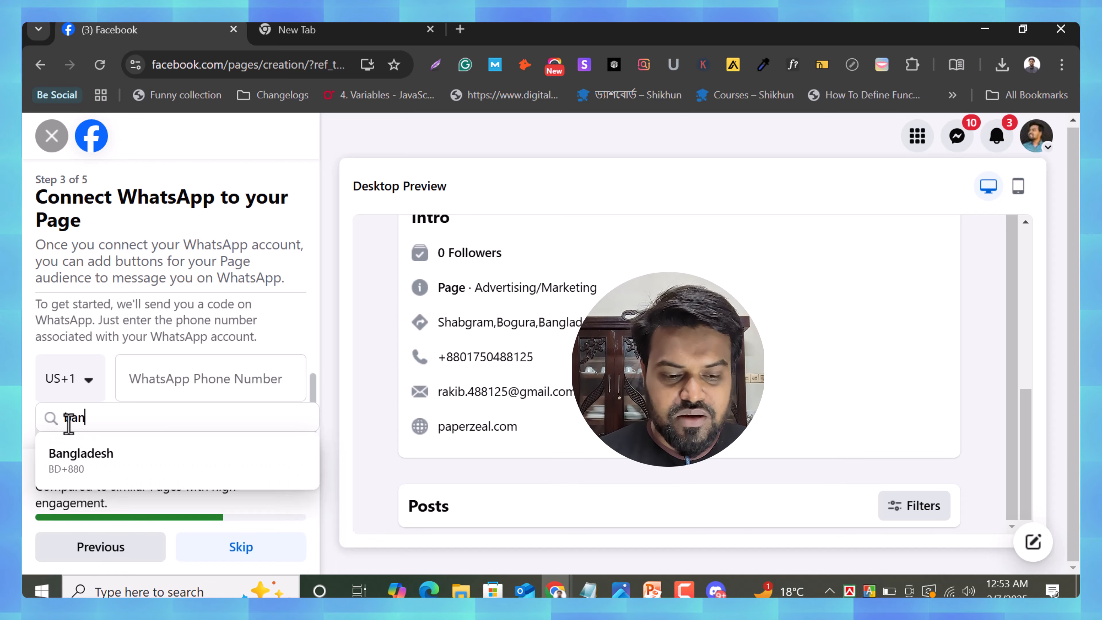
click(77, 470)
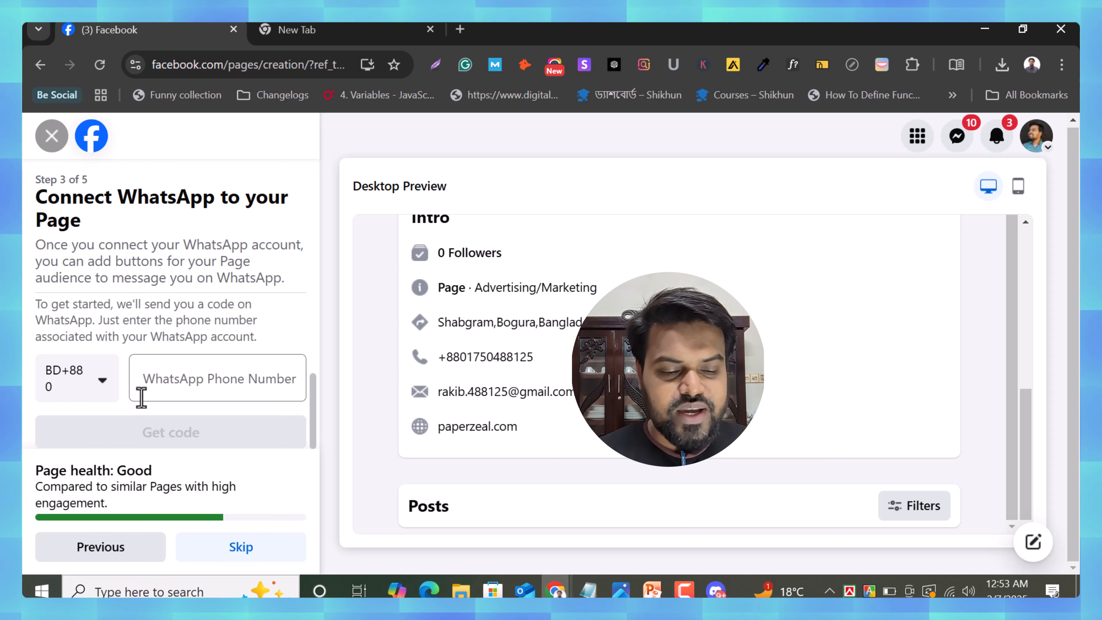
click(148, 390)
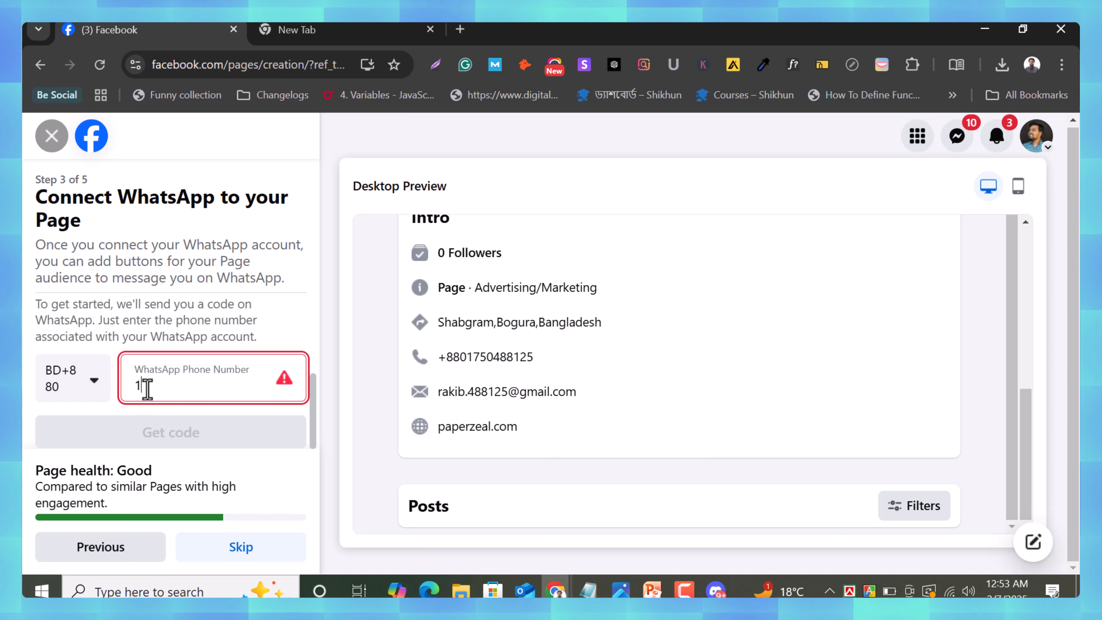
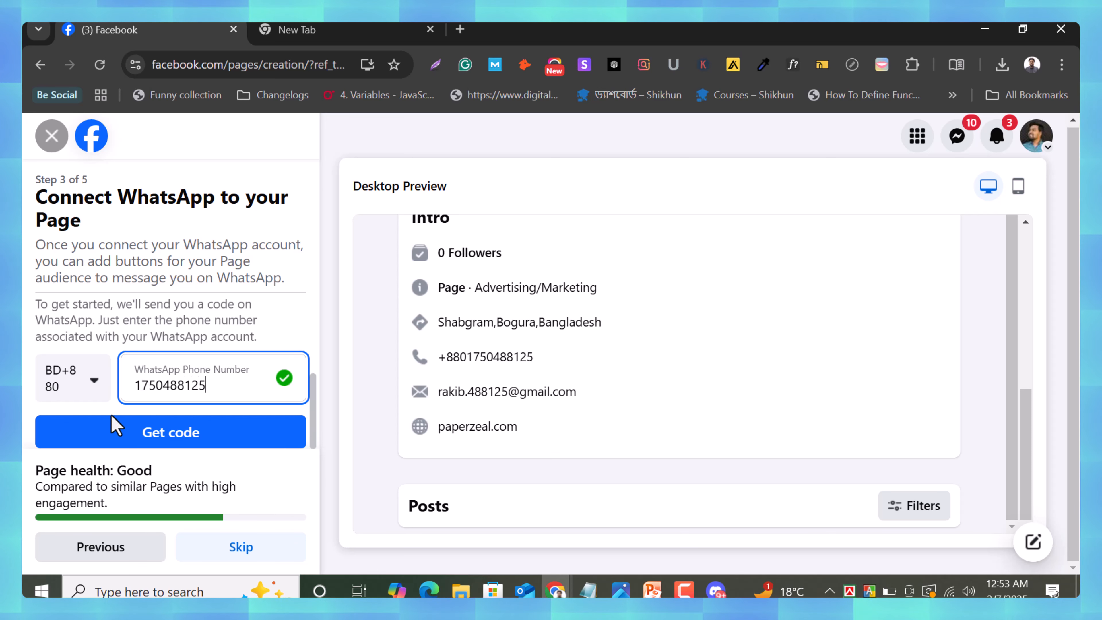
Request a WhatsApp verification code, enter the 5-digit code, and confirm it to link WhatsApp.
click(185, 439)
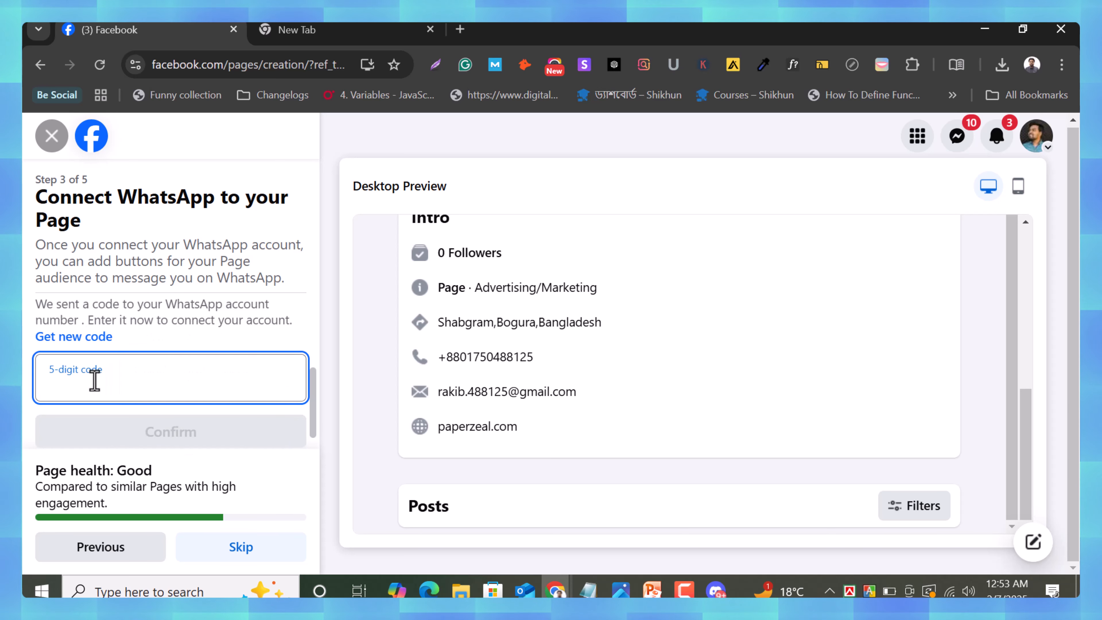
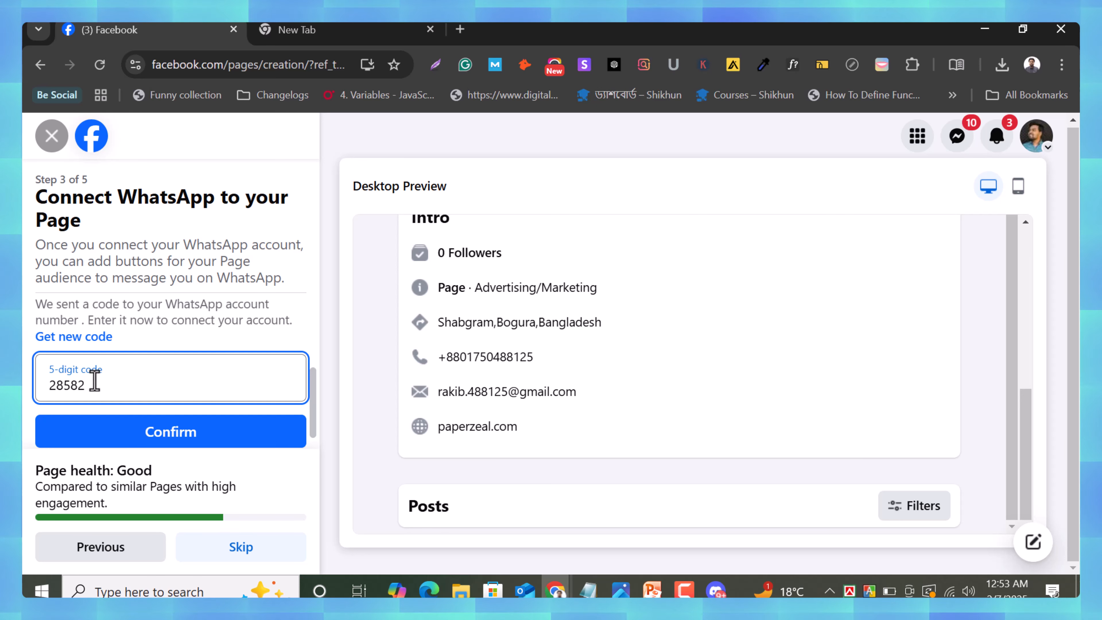
scroll(155, 397, down, 1)
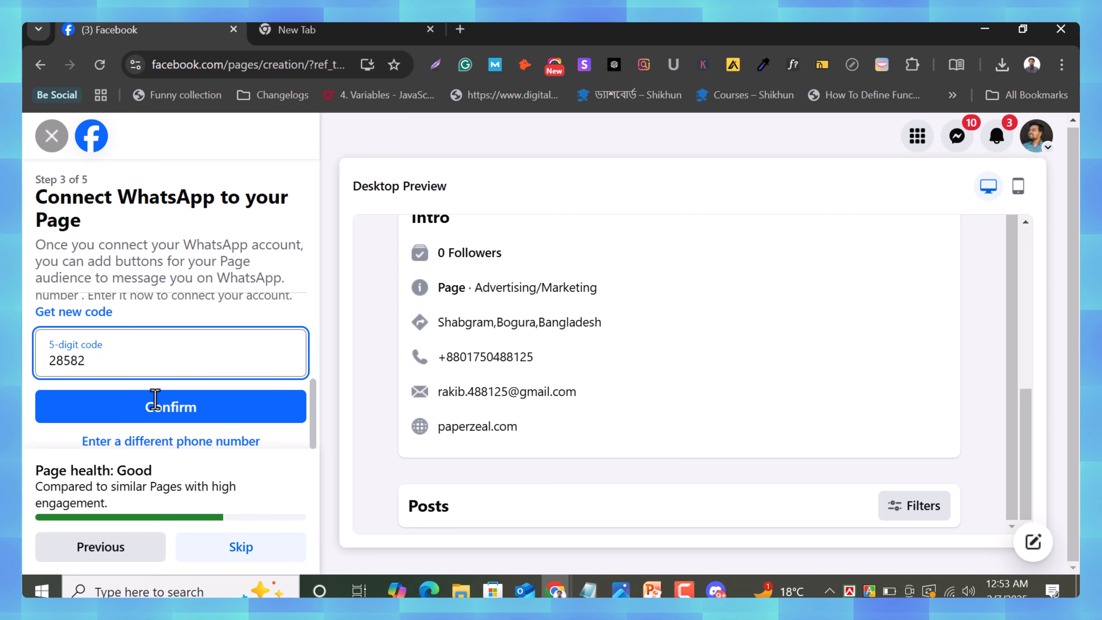
click(173, 410)
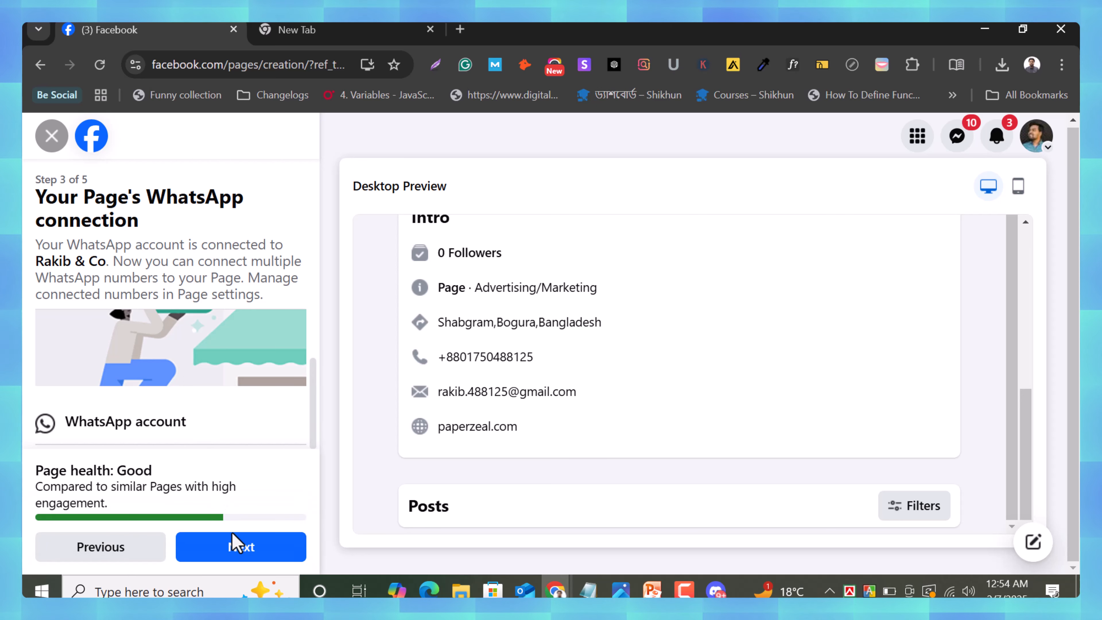
Advance Page setup to step 4, Build your Page audience.
click(237, 558)
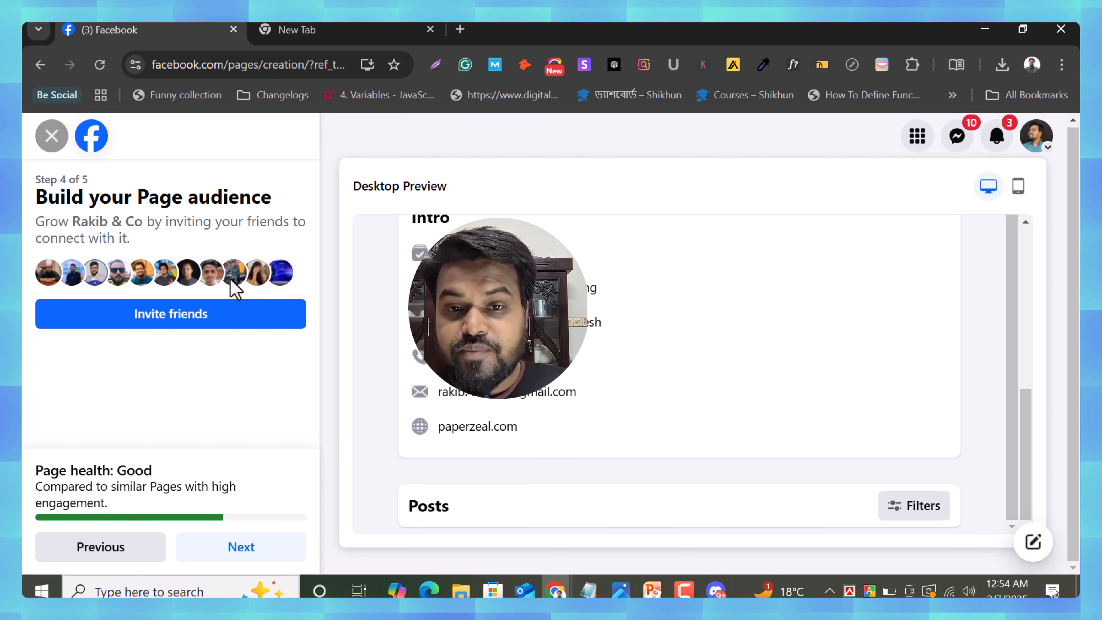
Invite 1000 of 1134 friends to Rakib & Co using Select All, and send the invites.
click(200, 319)
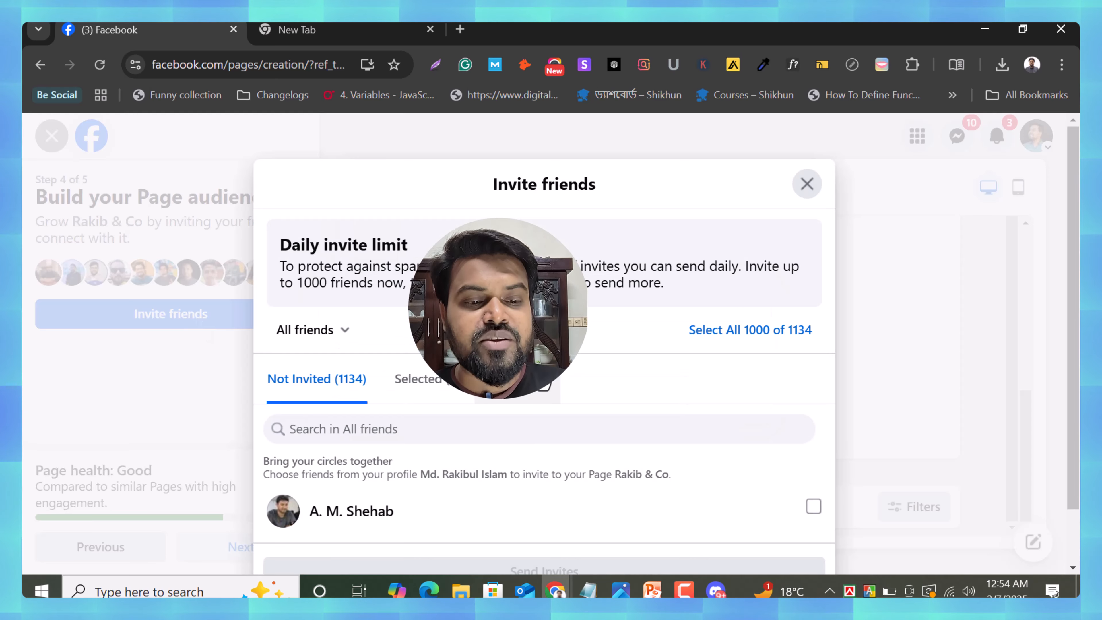
scroll(448, 428, down, 6)
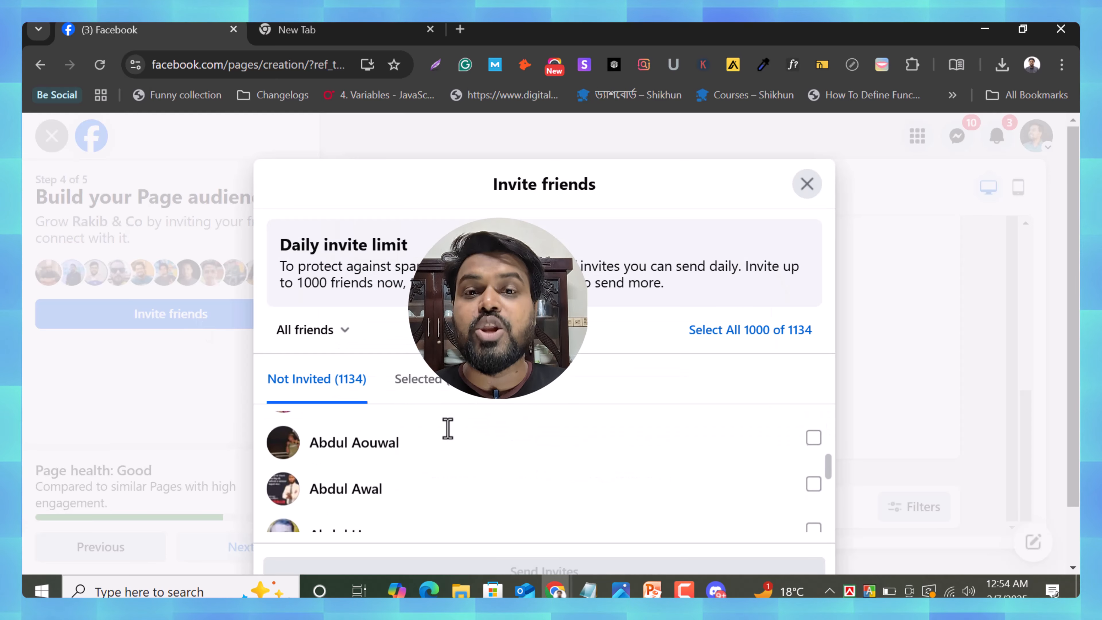
scroll(448, 429, down, 2)
click(814, 444)
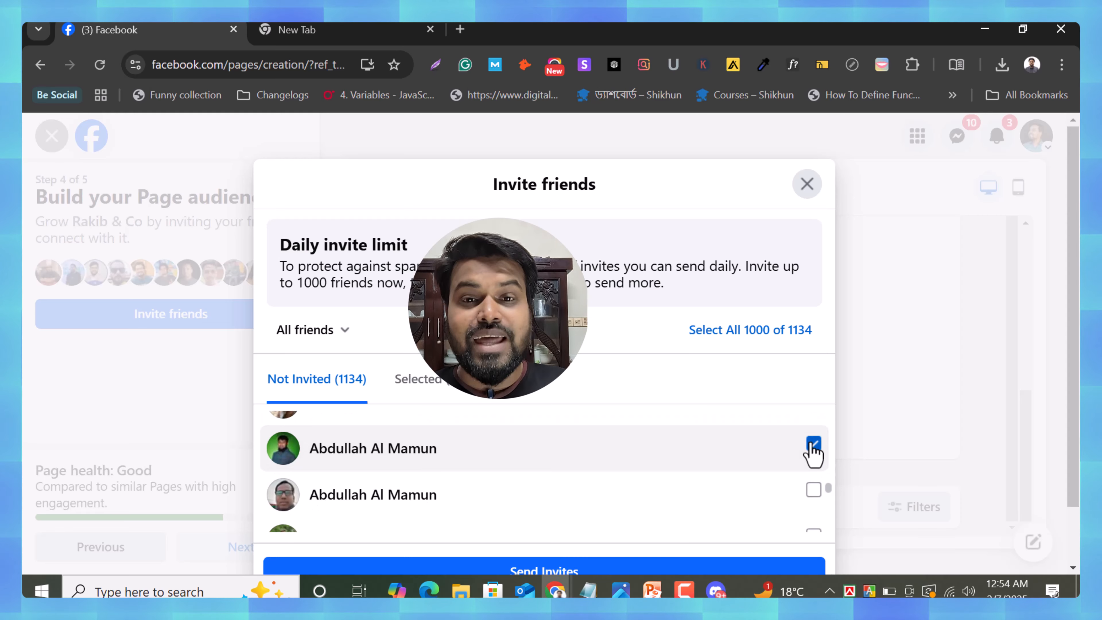
click(739, 331)
scroll(697, 419, down, 3)
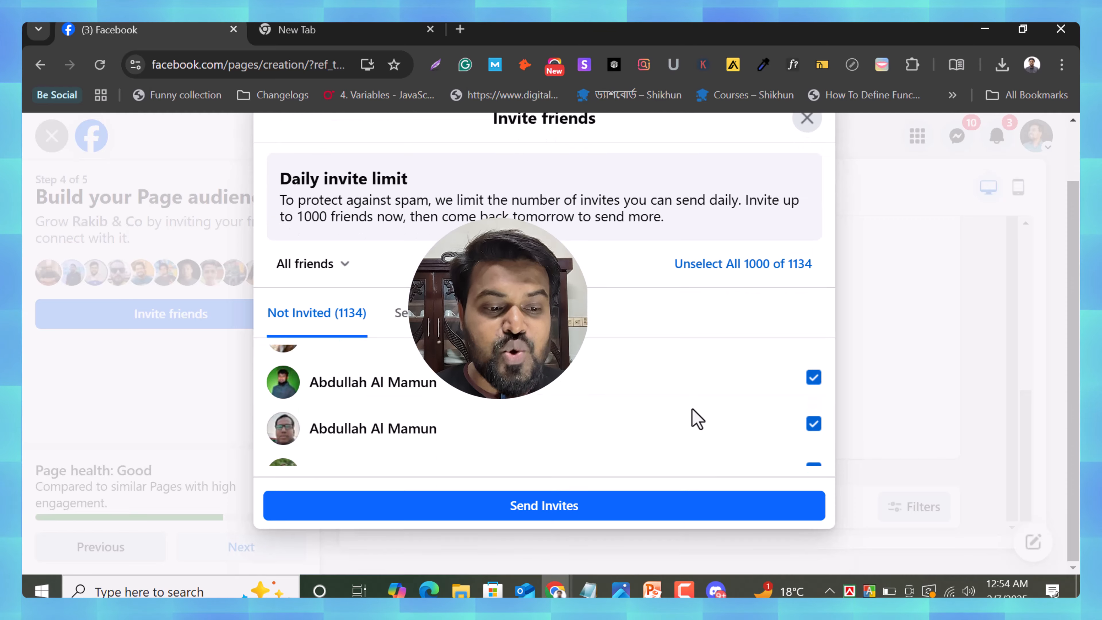
scroll(697, 419, down, 5)
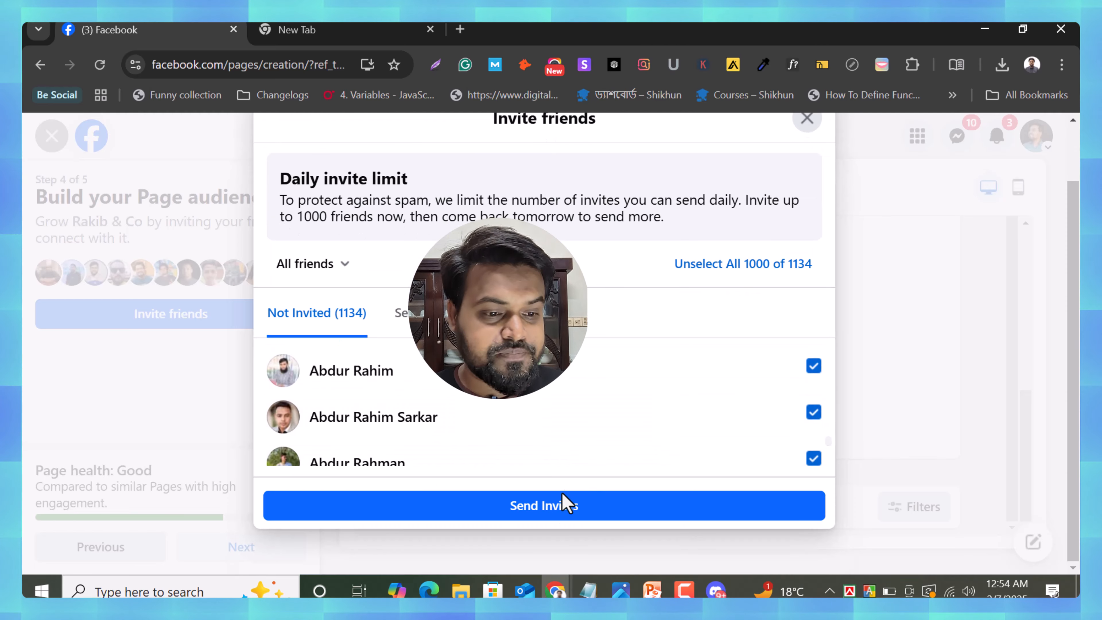
click(563, 505)
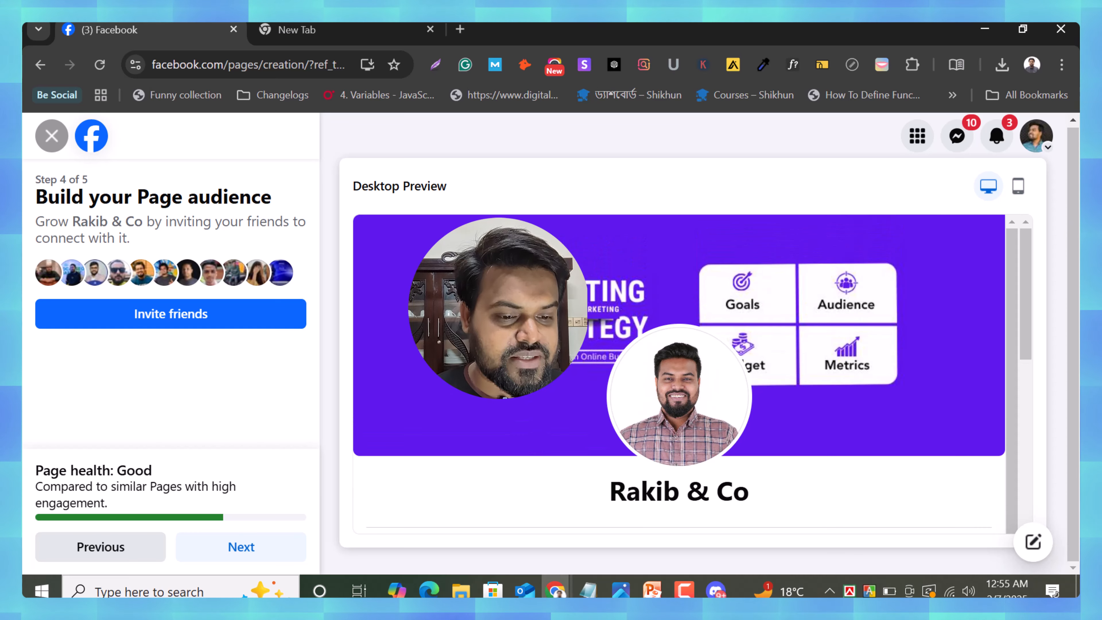
On step 5, switch on Marketing & promotional emails, then finish the Page setup with Done.
click(242, 549)
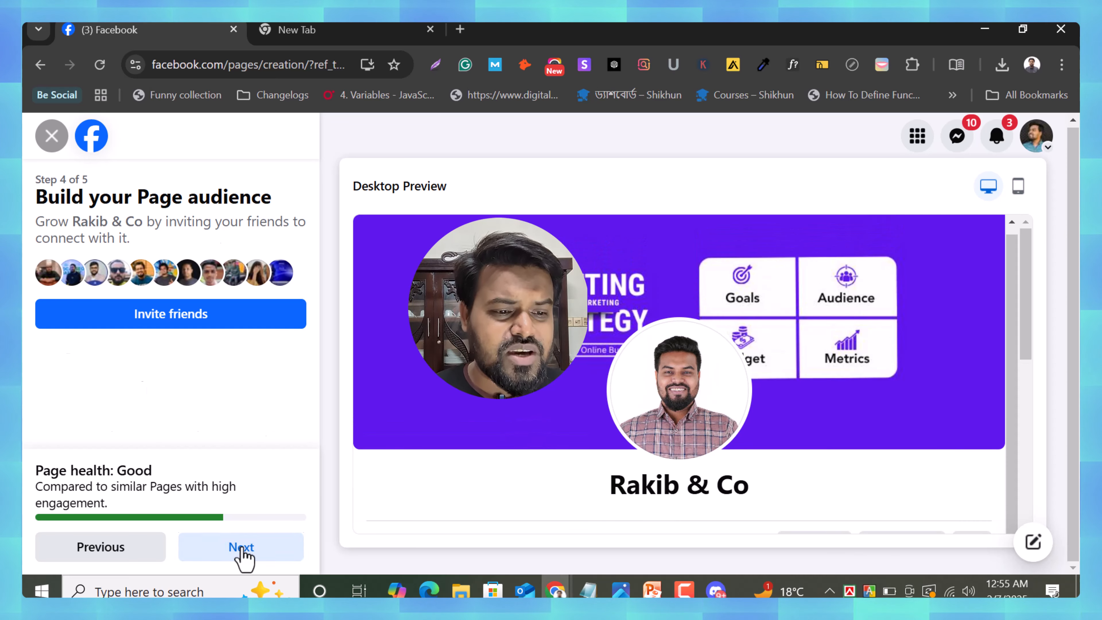
scroll(222, 357, down, 2)
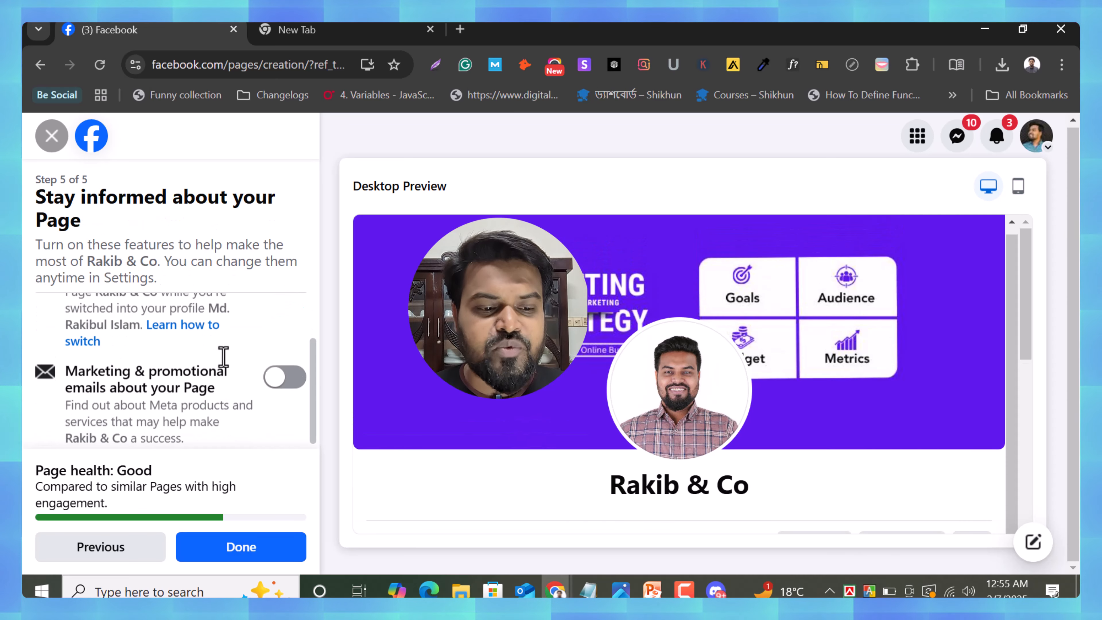
scroll(223, 357, up, 2)
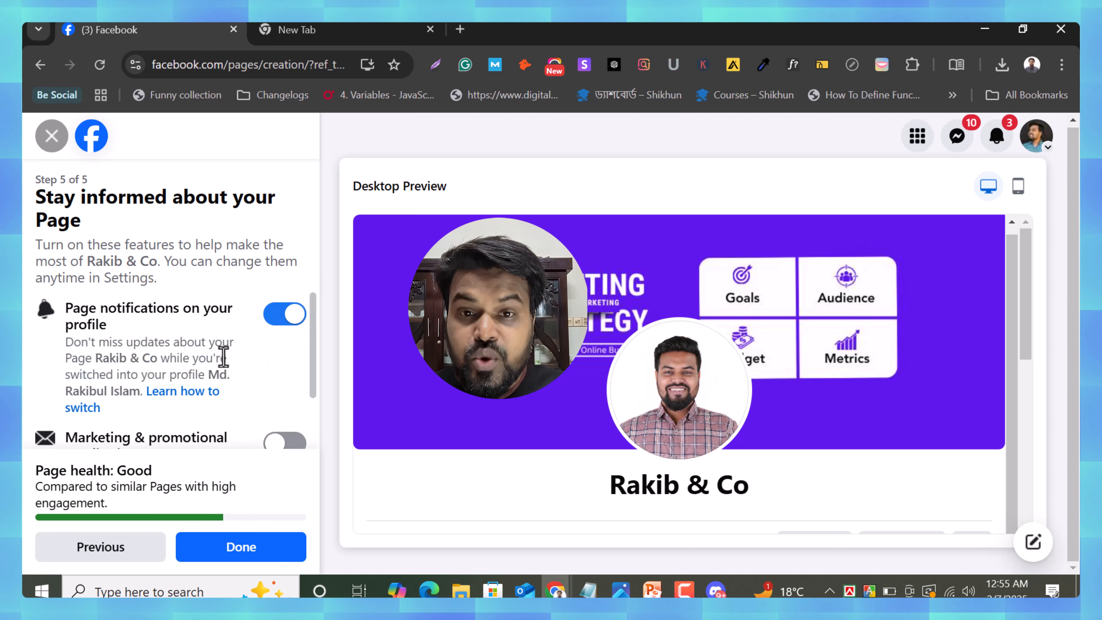
scroll(224, 357, down, 2)
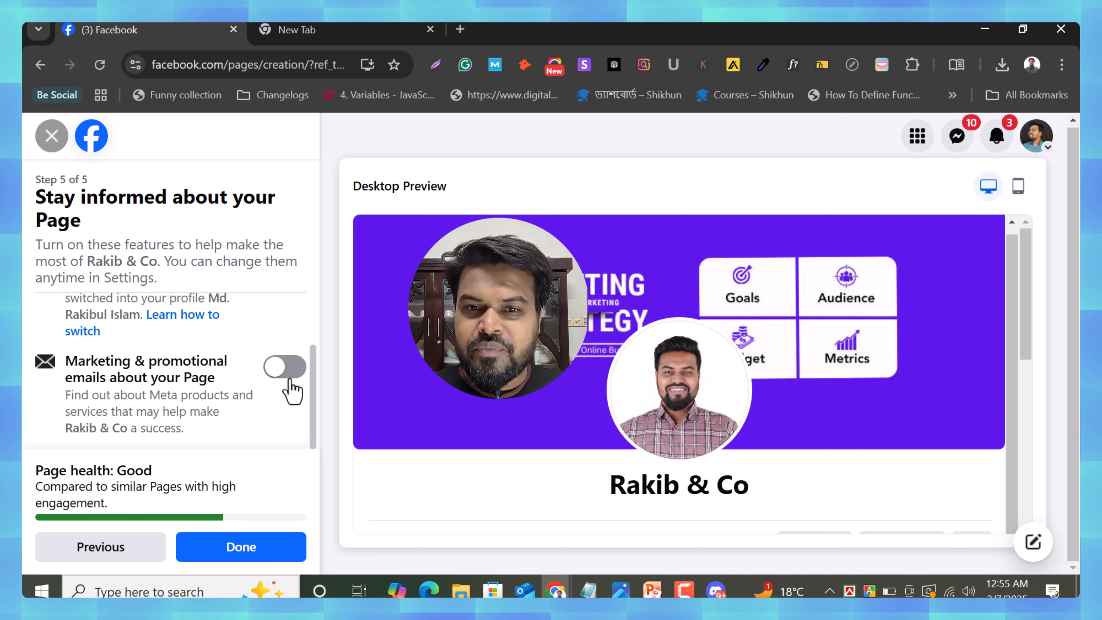
click(292, 391)
scroll(270, 412, up, 2)
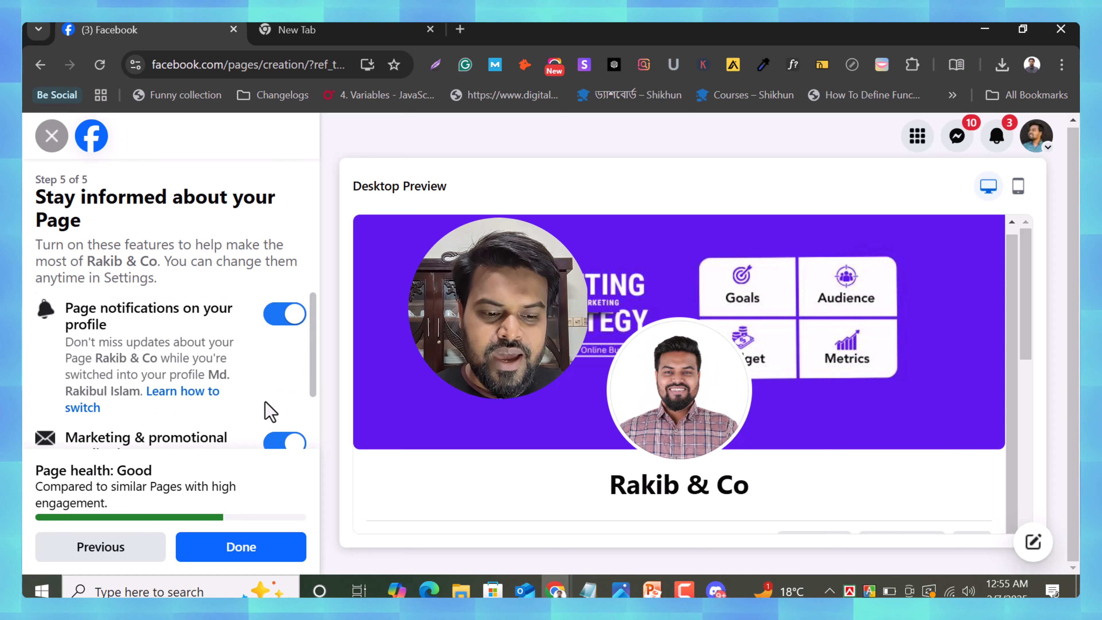
scroll(271, 411, down, 2)
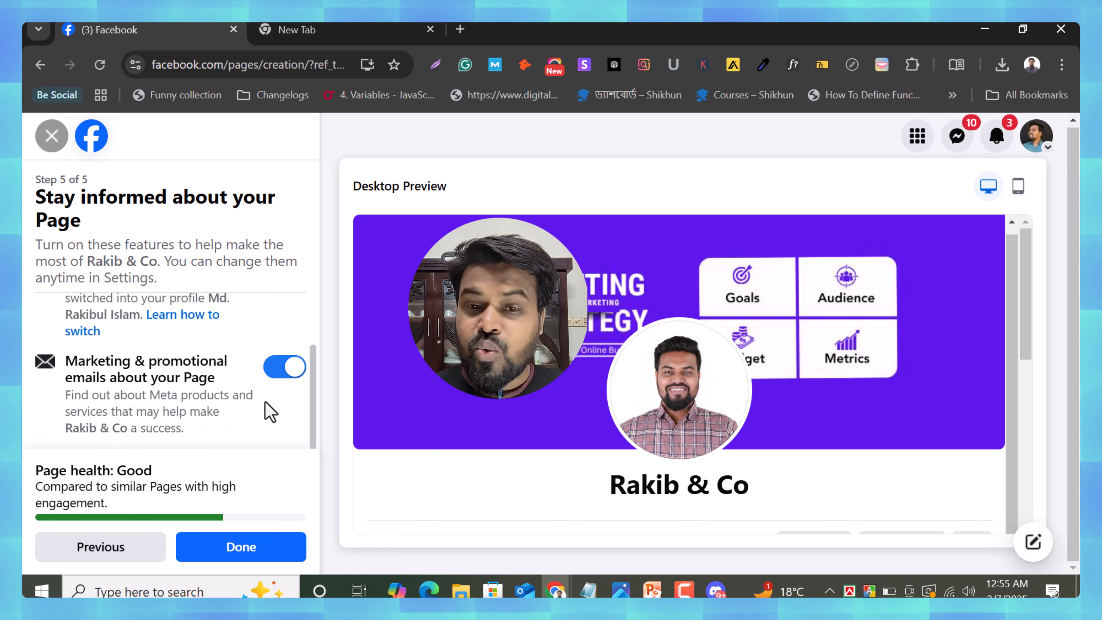
click(239, 559)
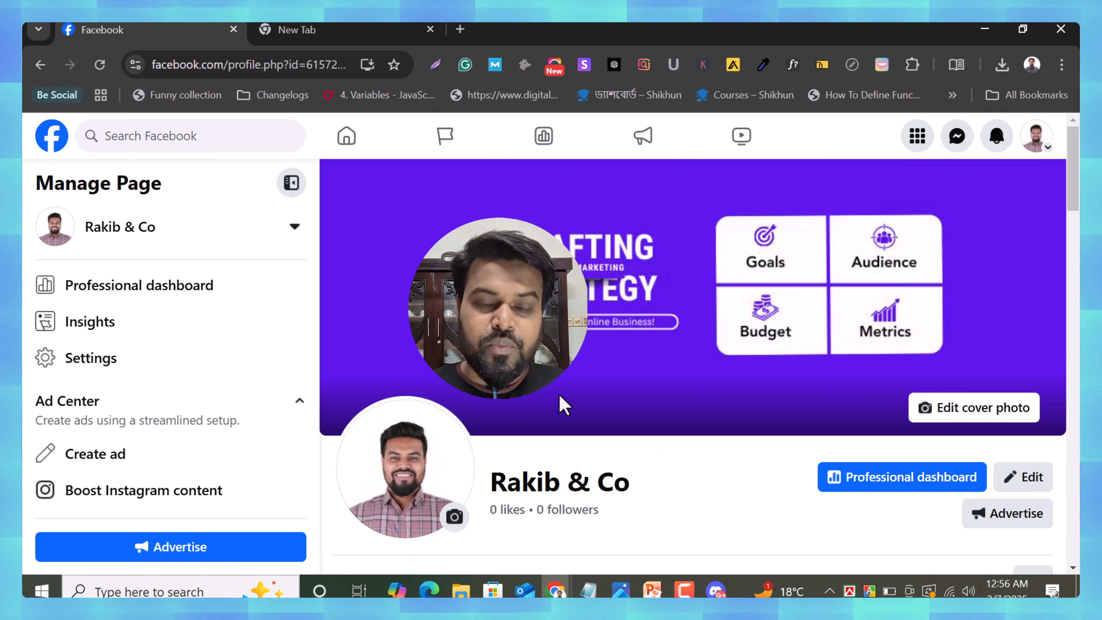
Look over the new Rakib & Co Page and its More sections dropdown, then close it.
scroll(563, 404, down, 3)
scroll(563, 403, down, 2)
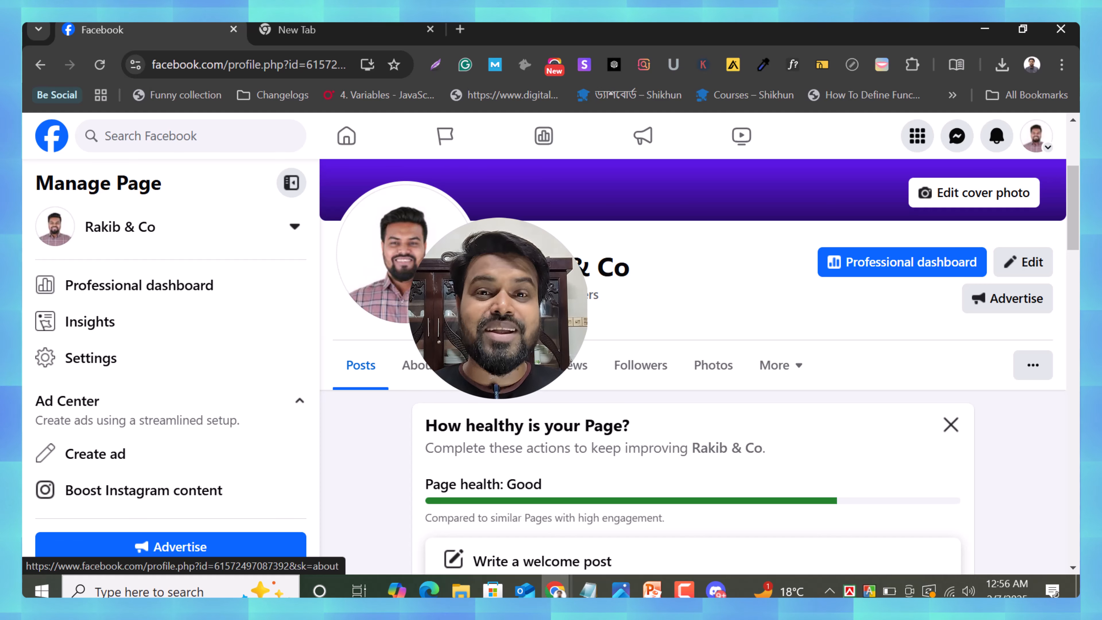
click(791, 370)
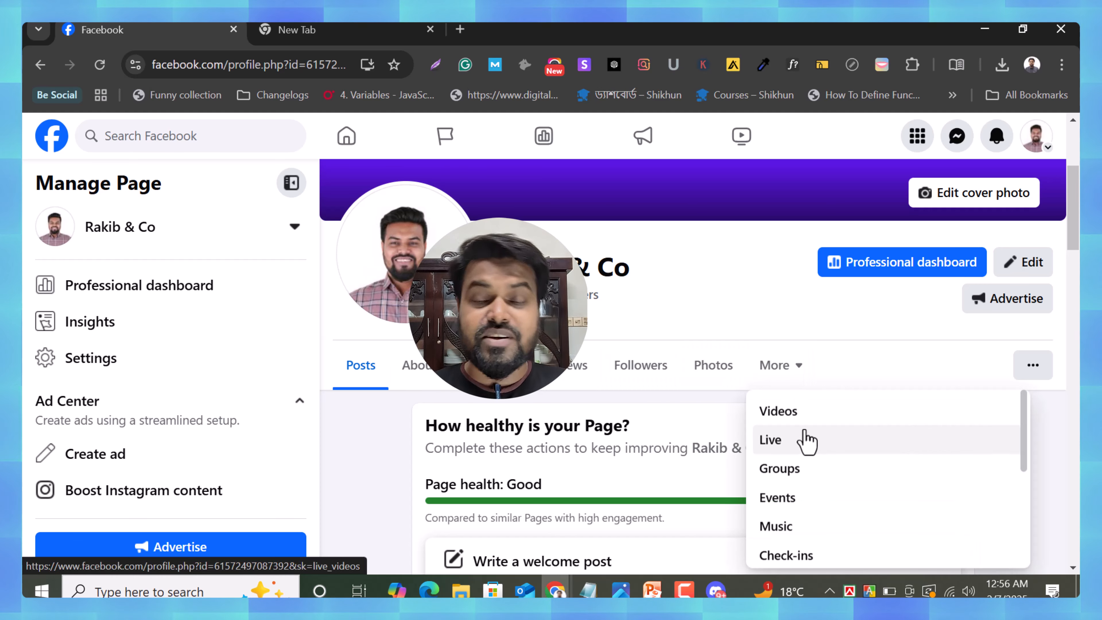
scroll(806, 439, down, 5)
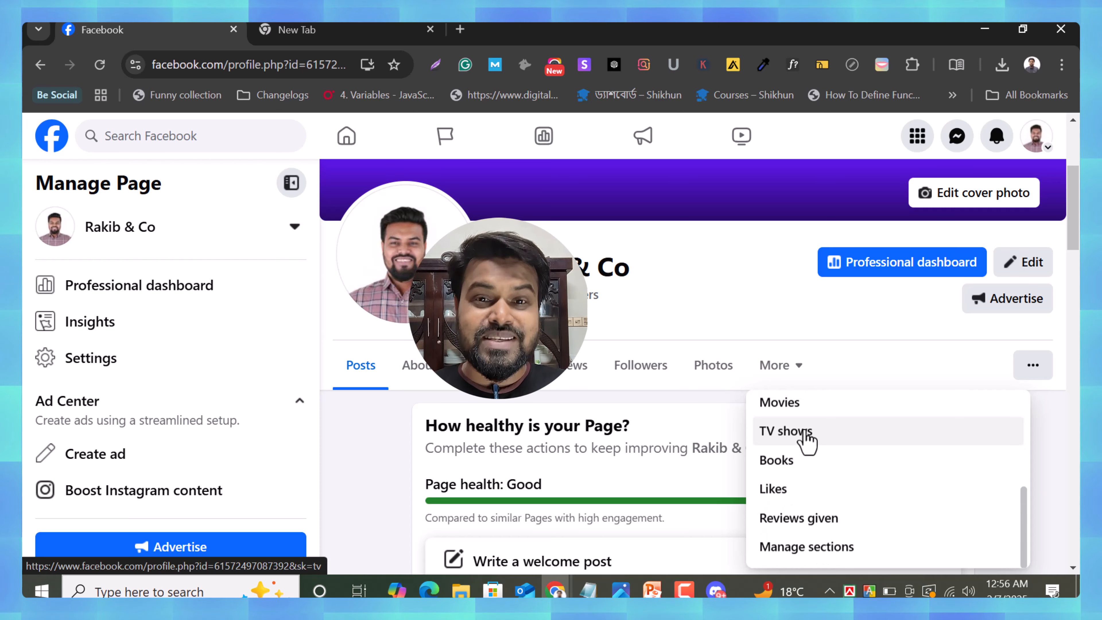
scroll(589, 449, down, 5)
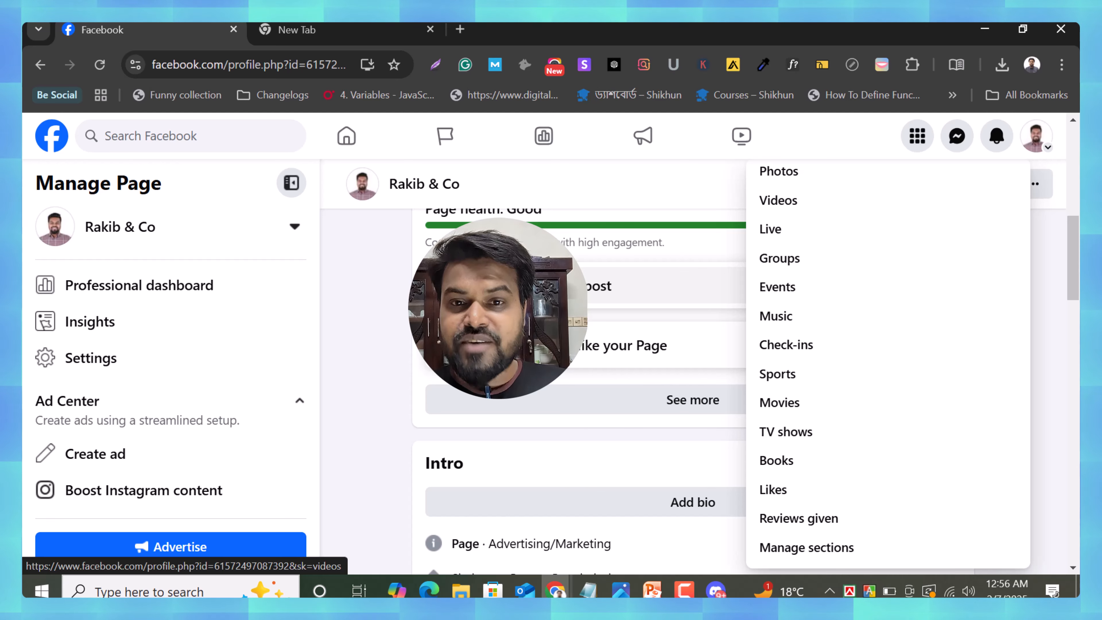
click(362, 273)
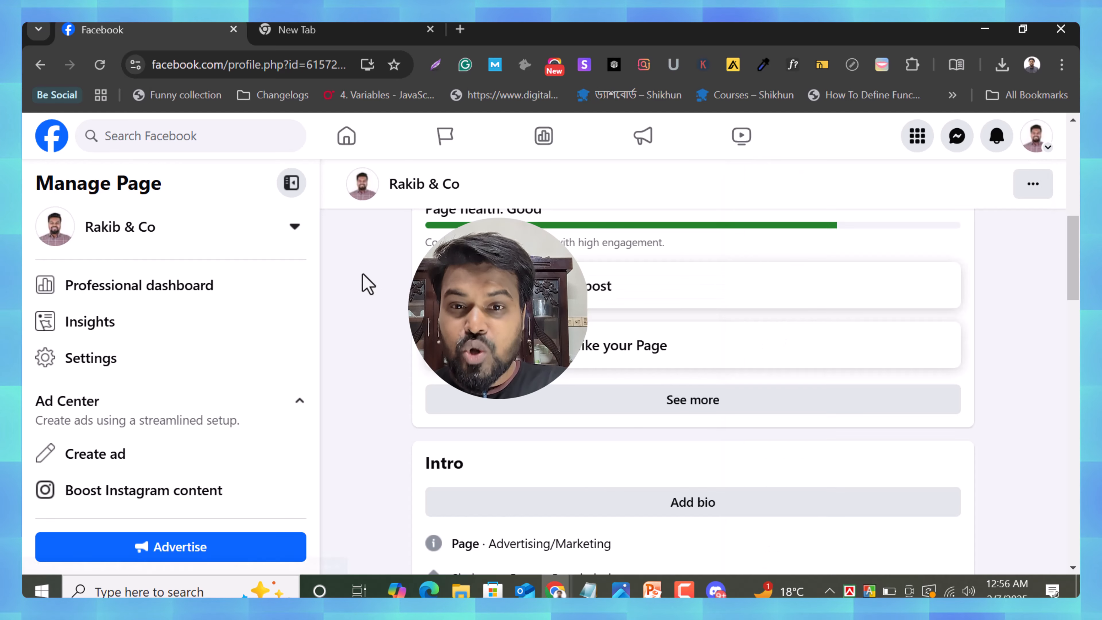
Scroll through the Page's Intro, Photos and Posts, then switch to Camtasia.
scroll(490, 195, up, 5)
scroll(490, 195, down, 4)
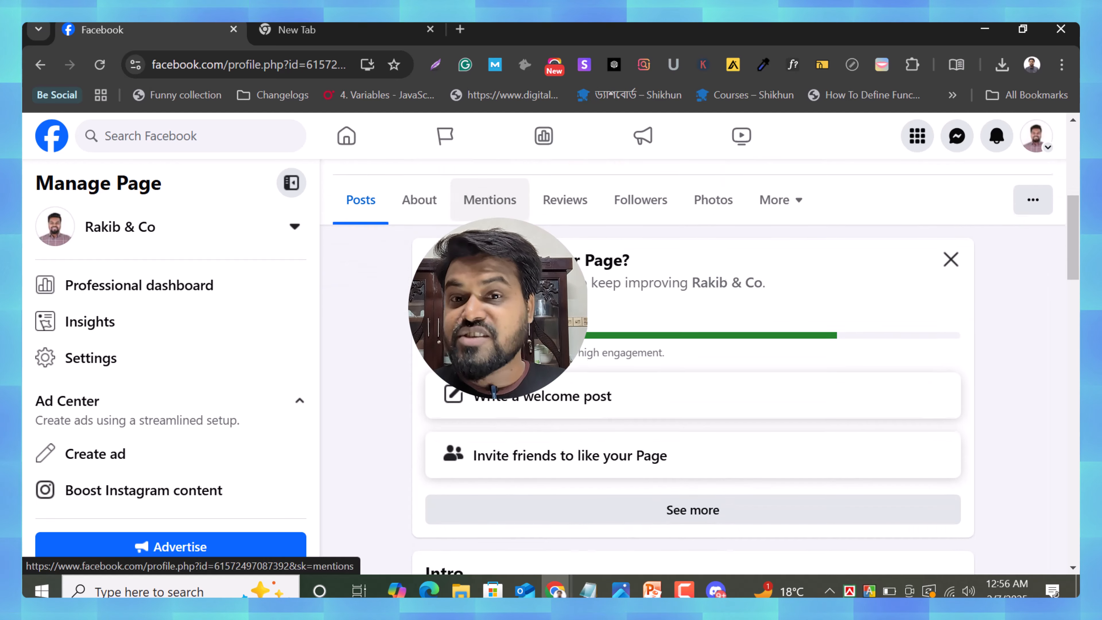
scroll(693, 347, down, 2)
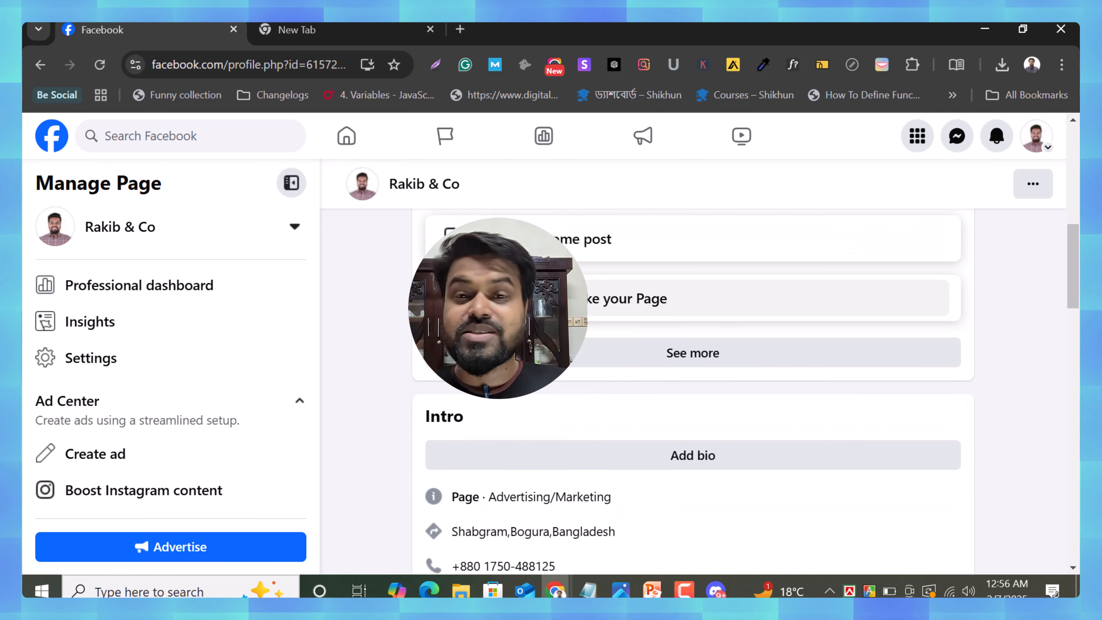
scroll(693, 348, down, 8)
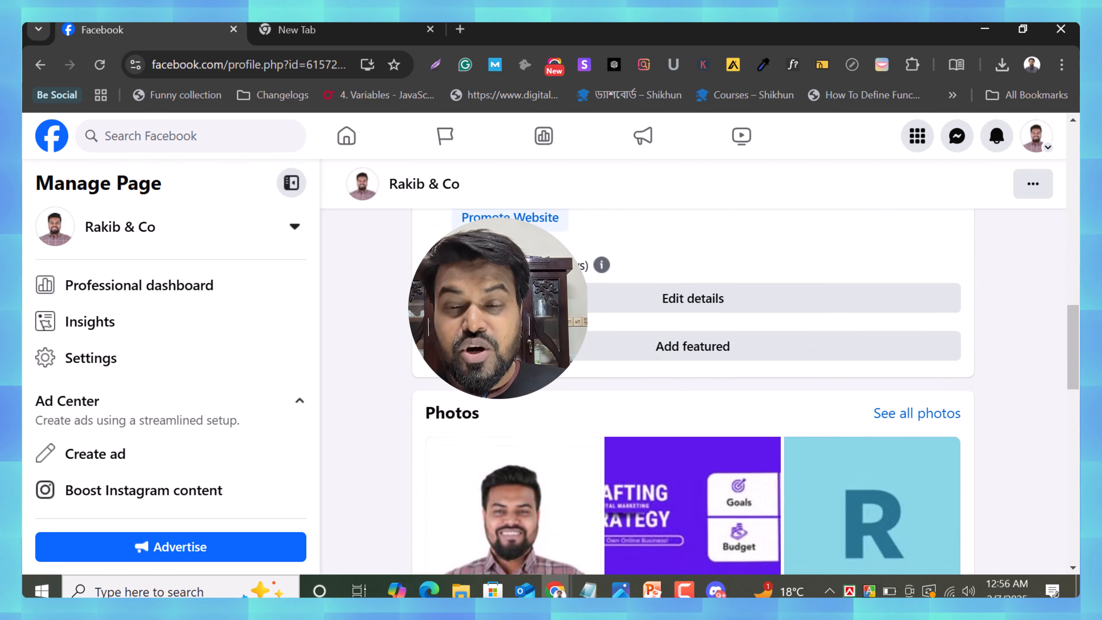
scroll(685, 562, down, 10)
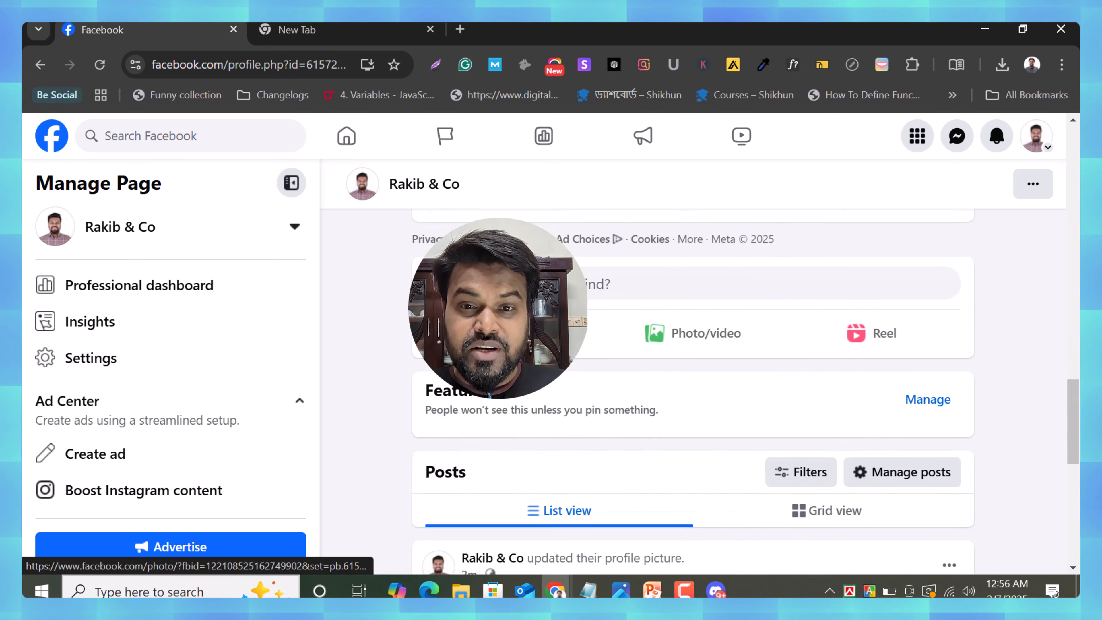
click(685, 590)
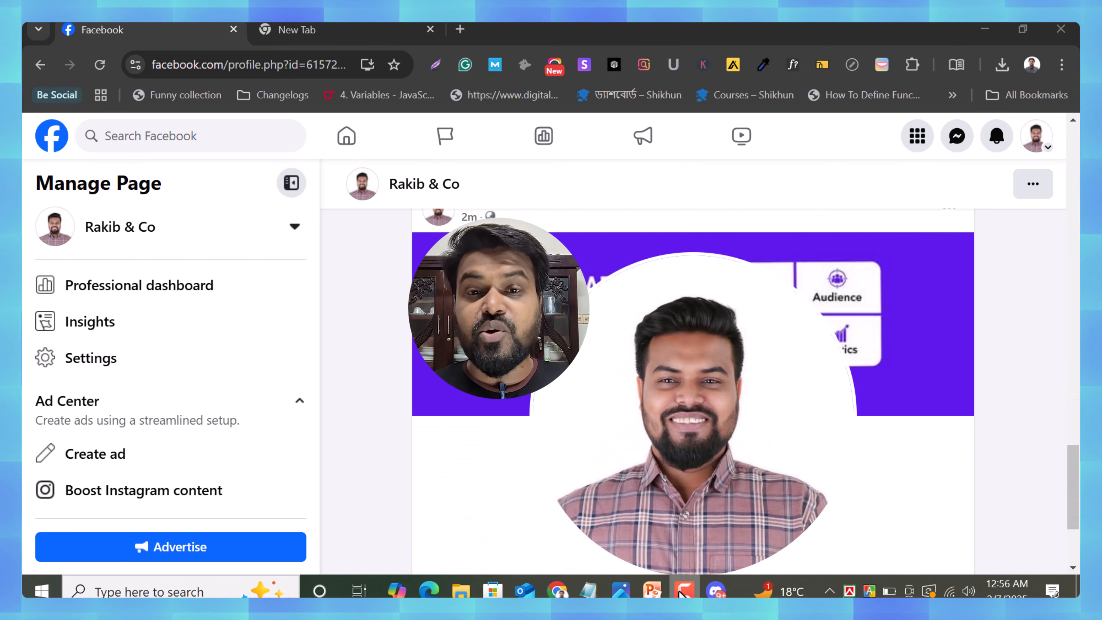